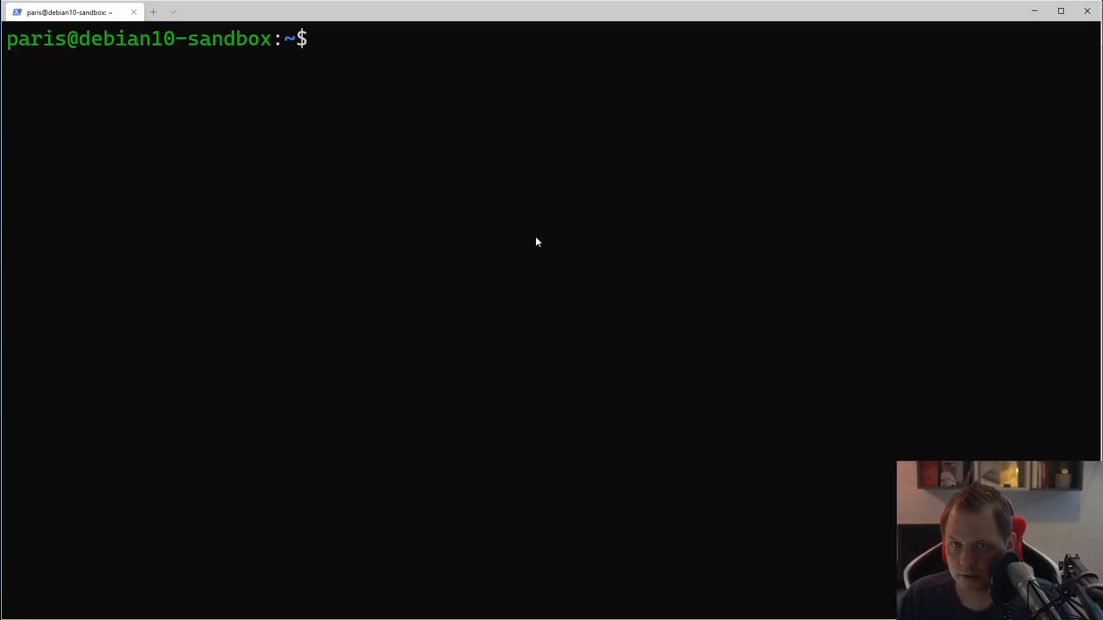
# List the home directory's files, and switch to the /etc directory to list its contents.
pyautogui.write('ls')
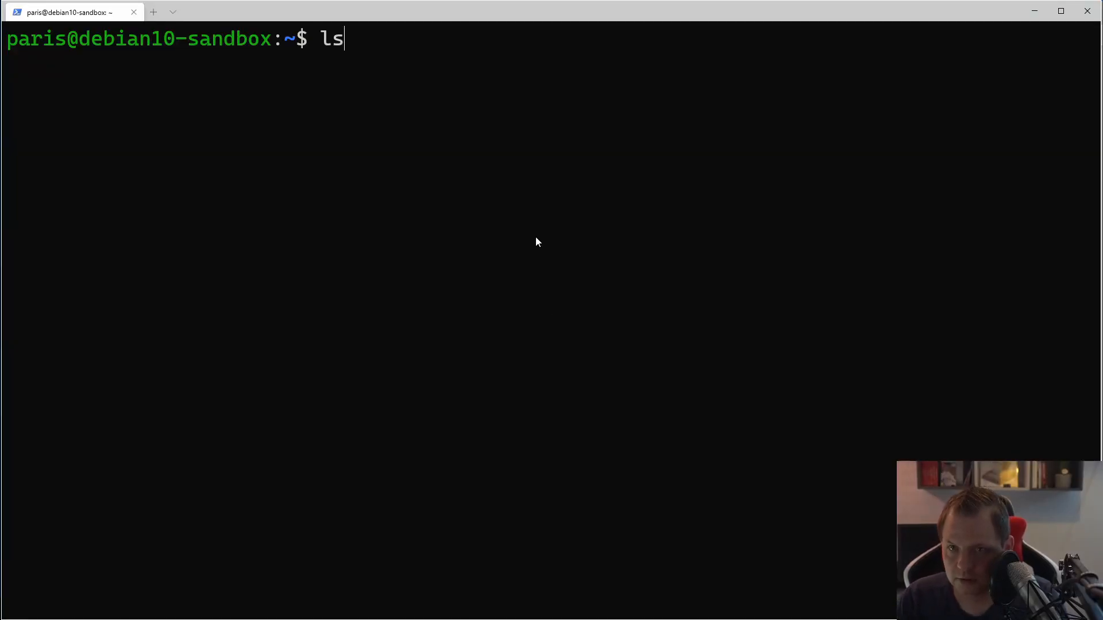
pyautogui.press('Return')
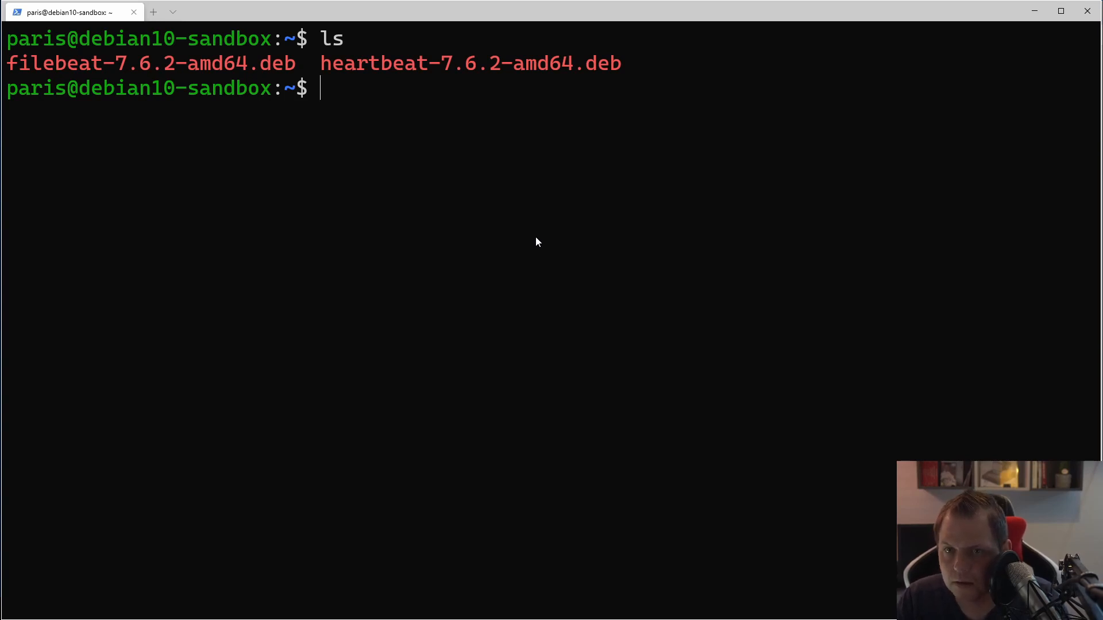
pyautogui.write('cd /Et')
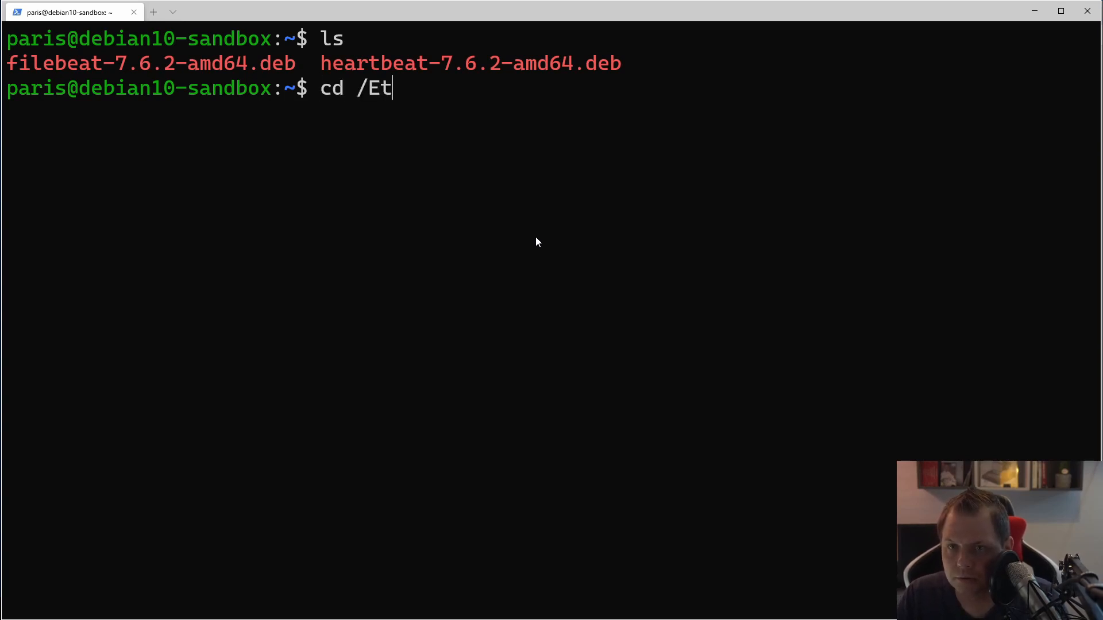
pyautogui.press('BackSpace')
pyautogui.press('BackSpace')
pyautogui.write('et')
pyautogui.press('Tab')
pyautogui.press('Return')
pyautogui.write('ls')
pyautogui.press('Return')
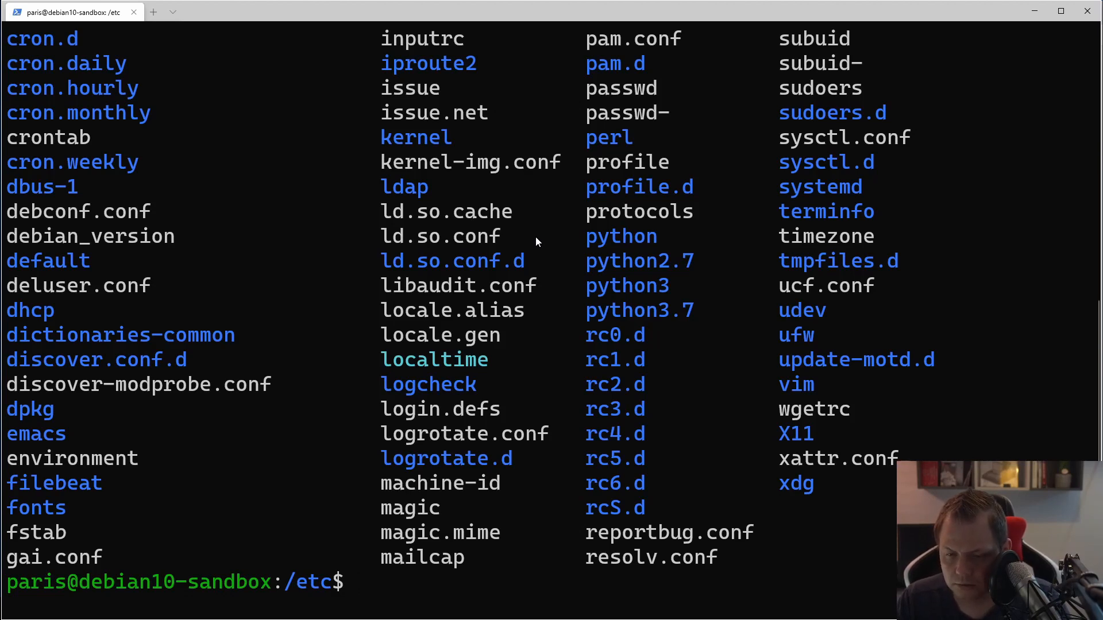
# Create a hidden directory named .stfolder in /etc with superuser rights.
pyautogui.write('sudo mkdir ')
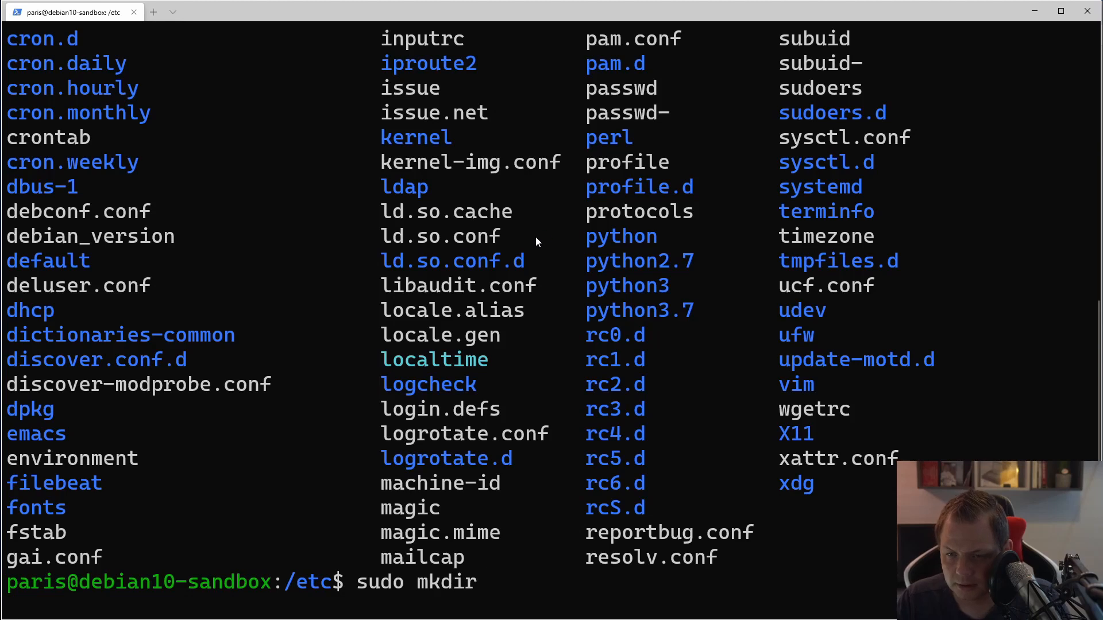
pyautogui.write('.stfolder')
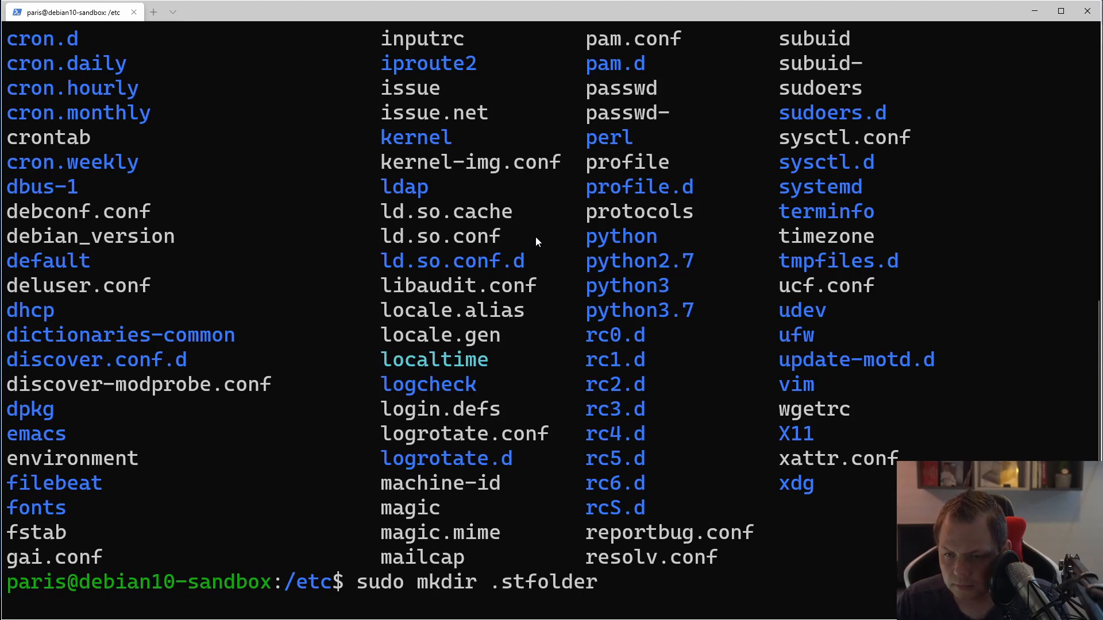
pyautogui.press('Return')
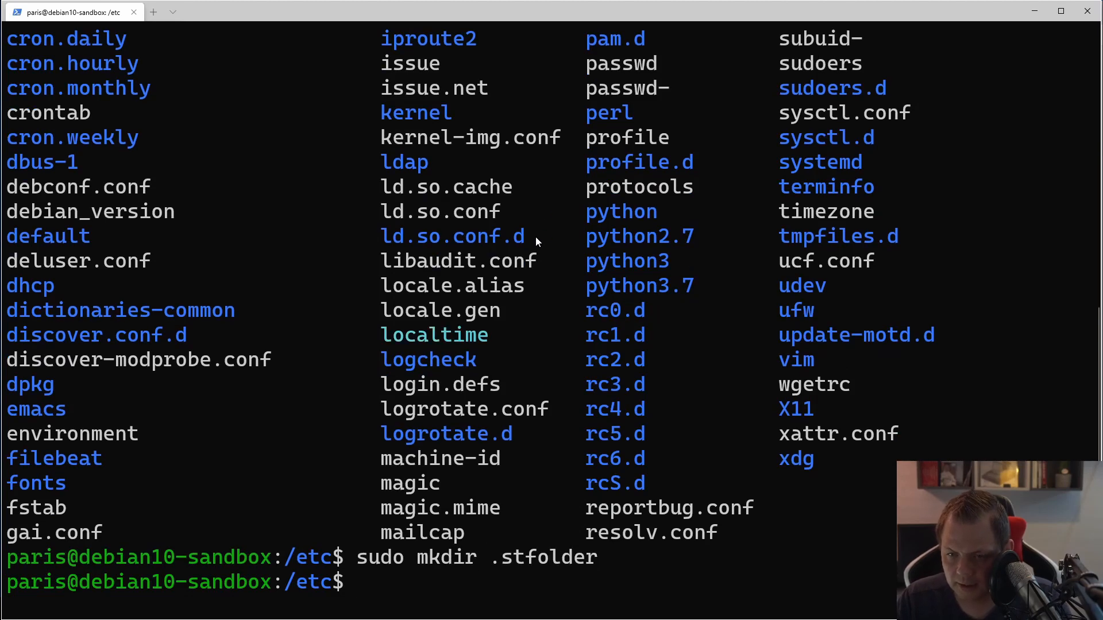
# Try to run chmod recursively as superuser with syncthing as the argument on .stfolder.
pyautogui.write('sudo ch')
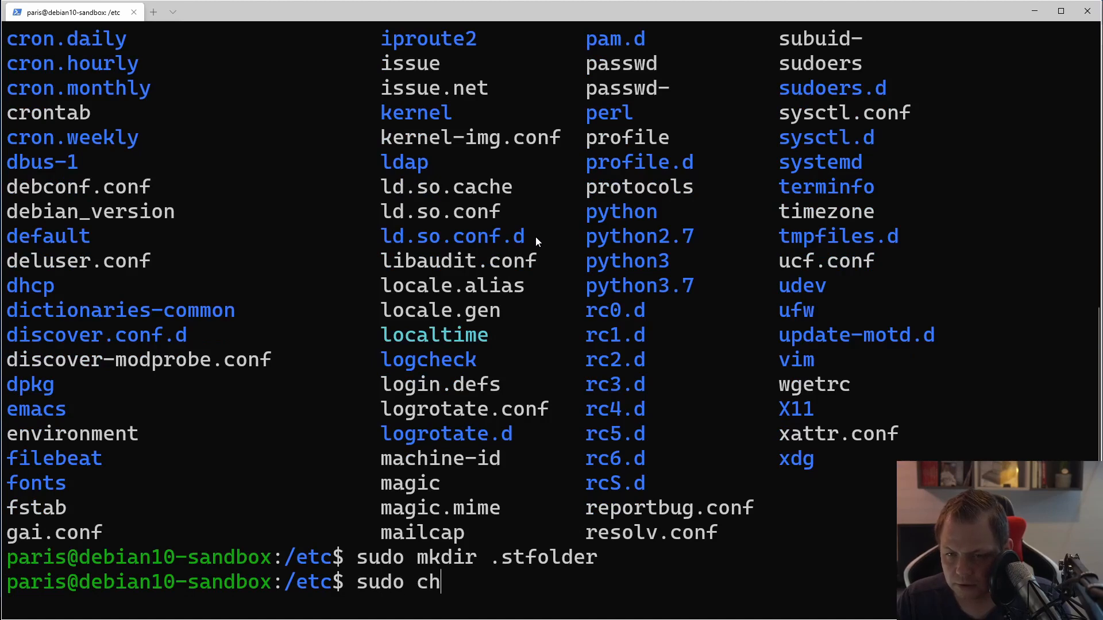
pyautogui.write('mod -')
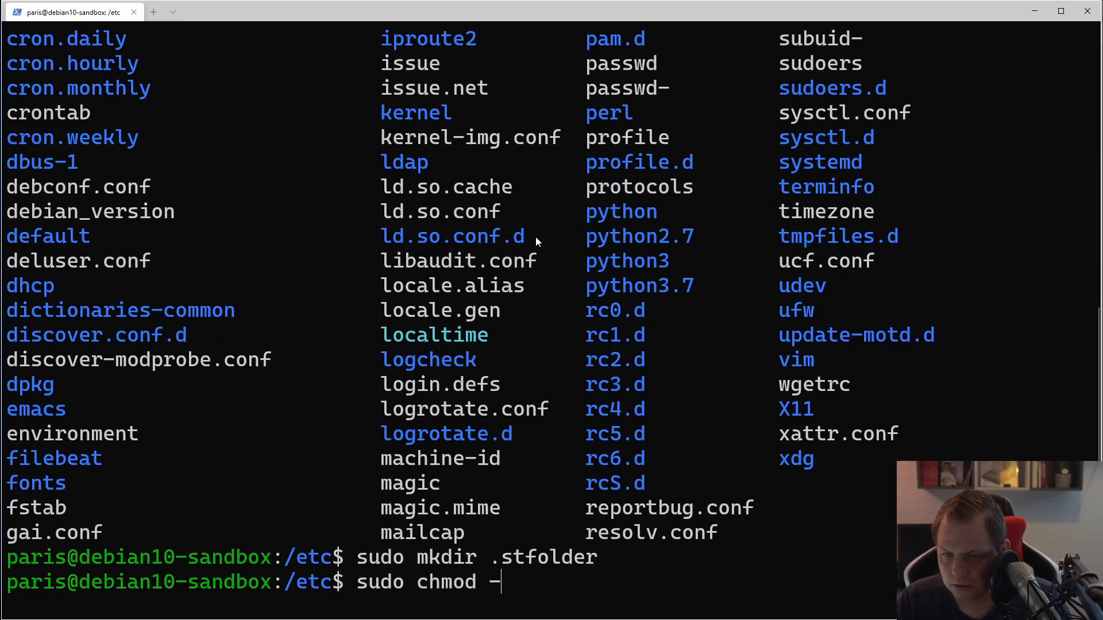
pyautogui.write('R ')
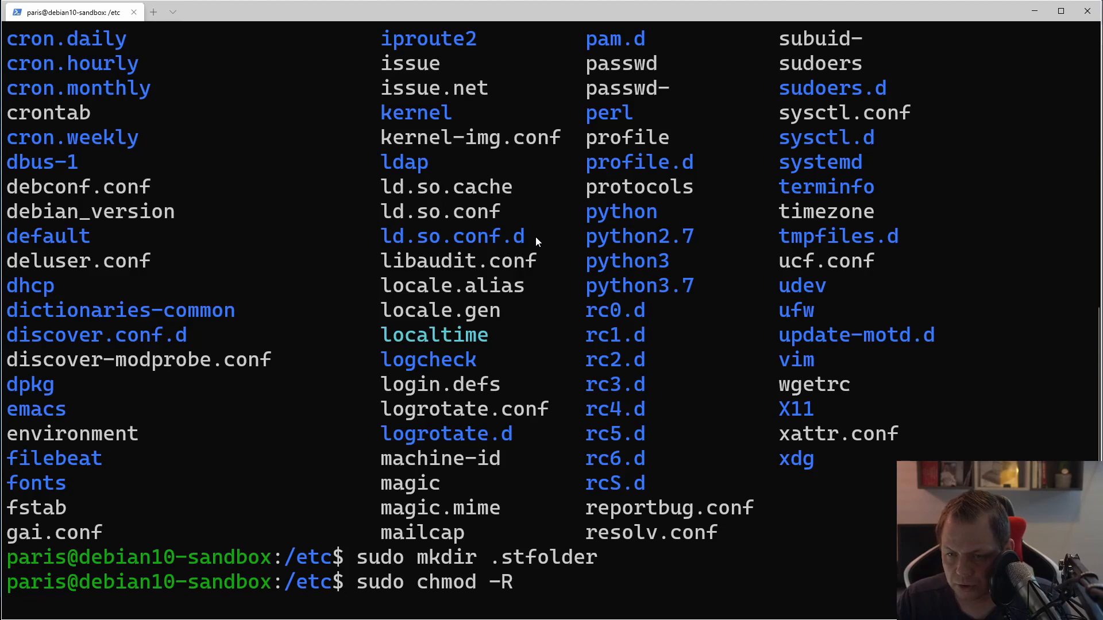
pyautogui.write('.s')
pyautogui.press('BackSpace')
pyautogui.press('BackSpace')
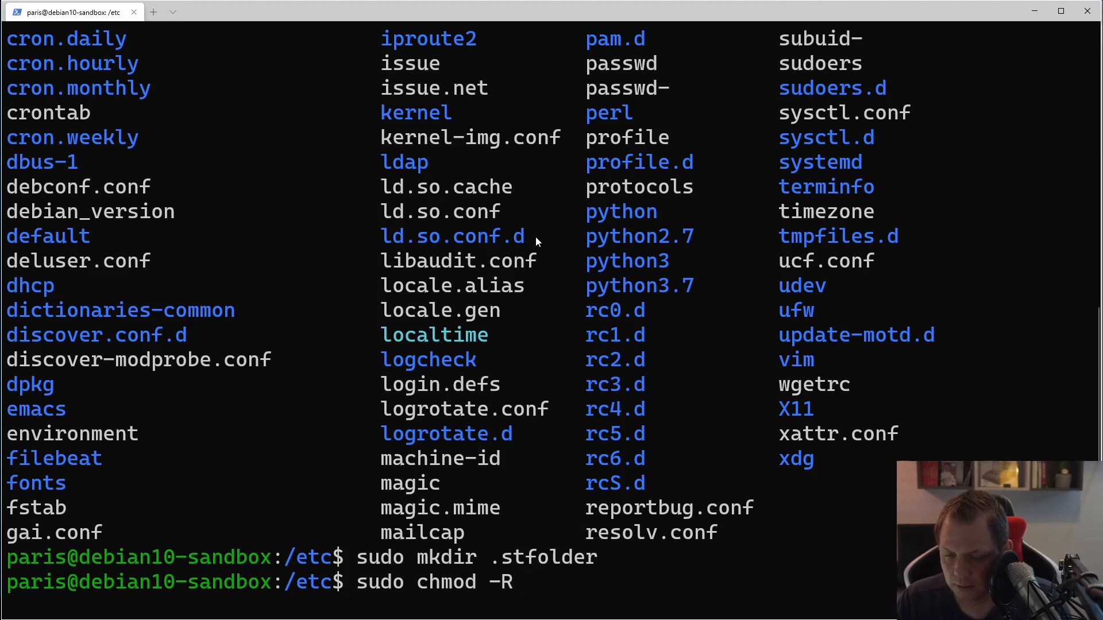
pyautogui.write('syncthing')
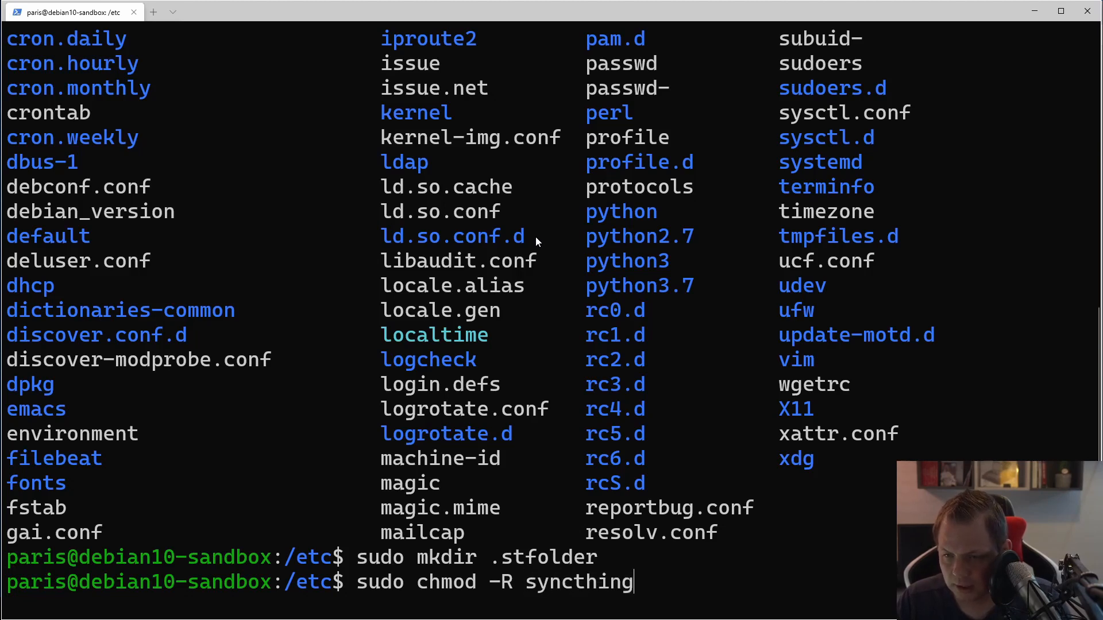
pyautogui.write(' .st')
pyautogui.press('Tab')
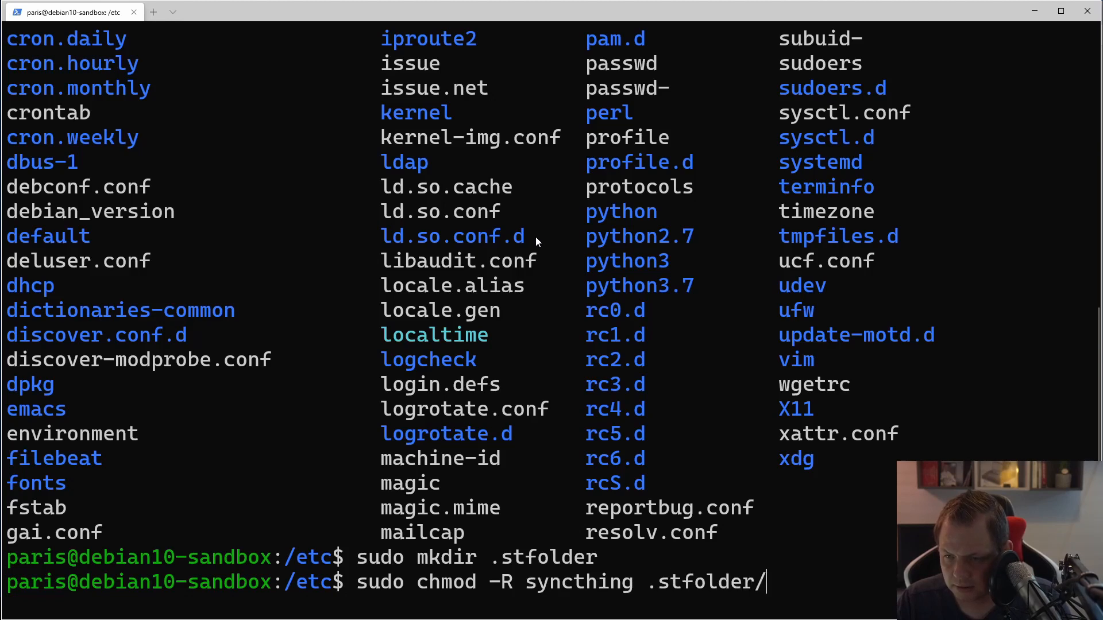
pyautogui.press('BackSpace')
pyautogui.press('Return')
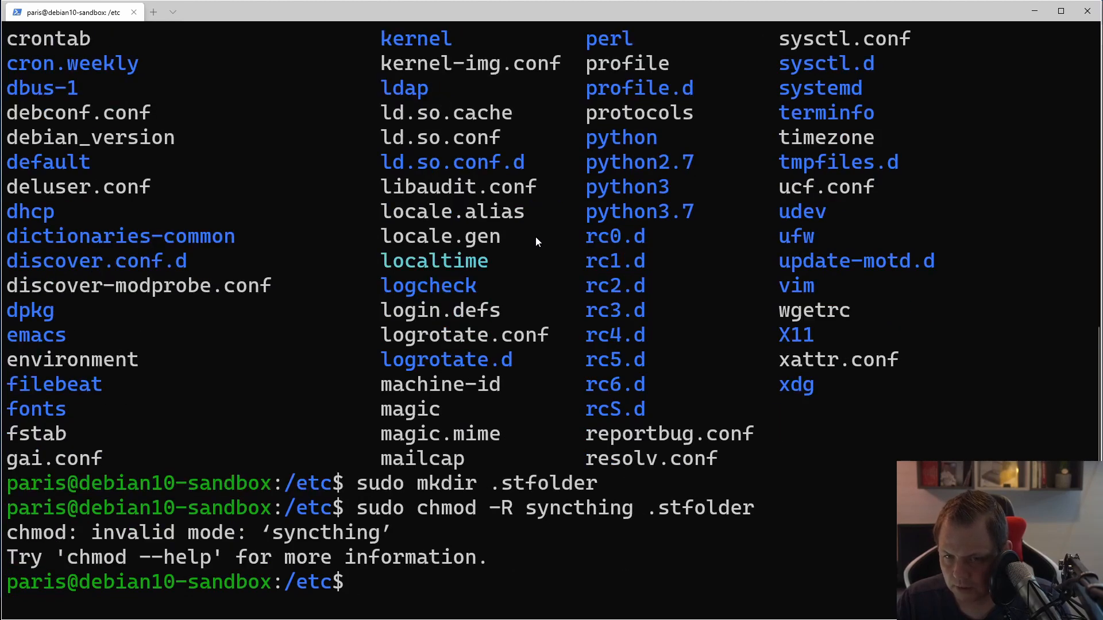
# Rework the previous command into a recursive chown that makes syncthing the owner of .stfolder.
pyautogui.press('Up')
pyautogui.press('Left')
pyautogui.hotkey('ctrl', 'Left')
pyautogui.press('Left')
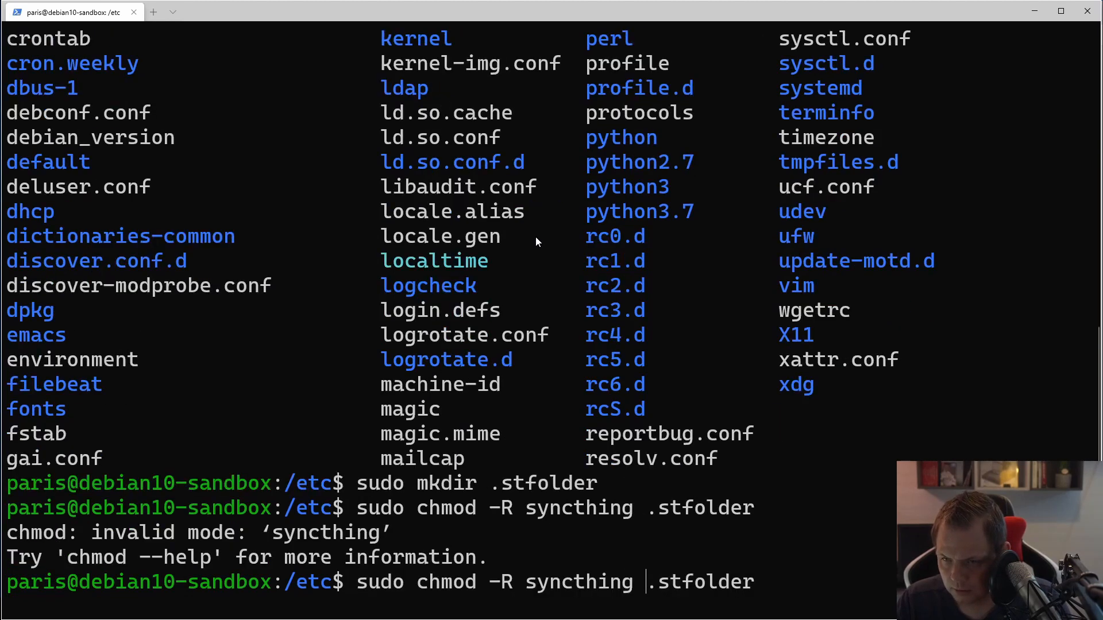
pyautogui.press('Left')
pyautogui.press('BackSpace')
pyautogui.press('BackSpace')
pyautogui.press('BackSpace')
pyautogui.press('BackSpace')
pyautogui.press('BackSpace')
pyautogui.press('BackSpace')
pyautogui.press('BackSpace')
pyautogui.press('BackSpace')
pyautogui.press('BackSpace')
pyautogui.press('BackSpace')
pyautogui.press('BackSpace')
pyautogui.press('BackSpace')
pyautogui.press('BackSpace')
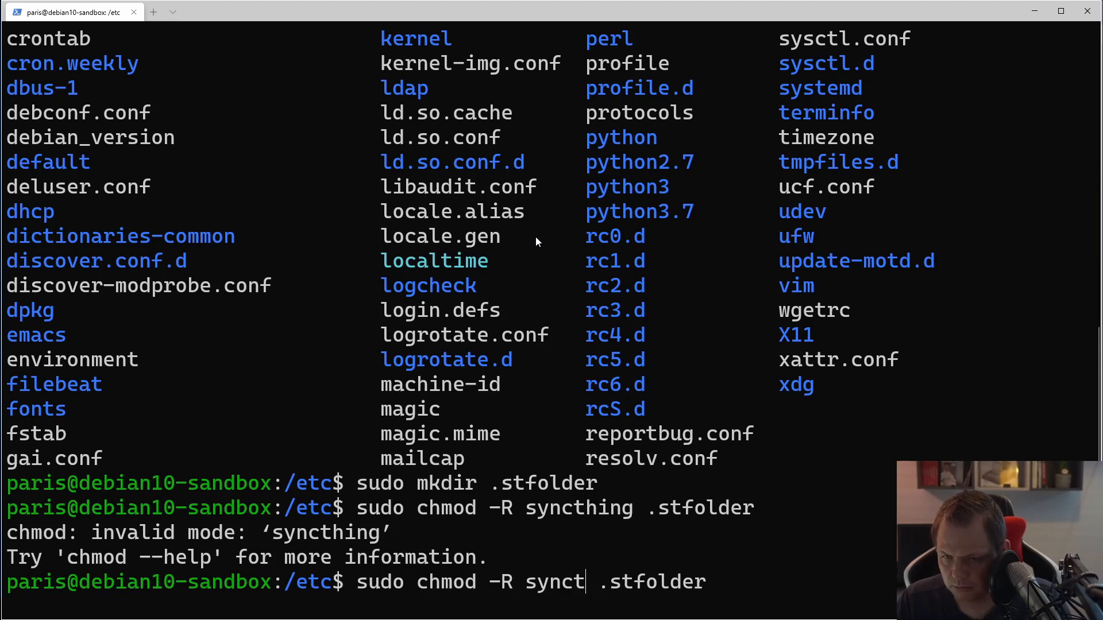
pyautogui.press('BackSpace')
pyautogui.press('BackSpace')
pyautogui.press('BackSpace')
pyautogui.write('ow')
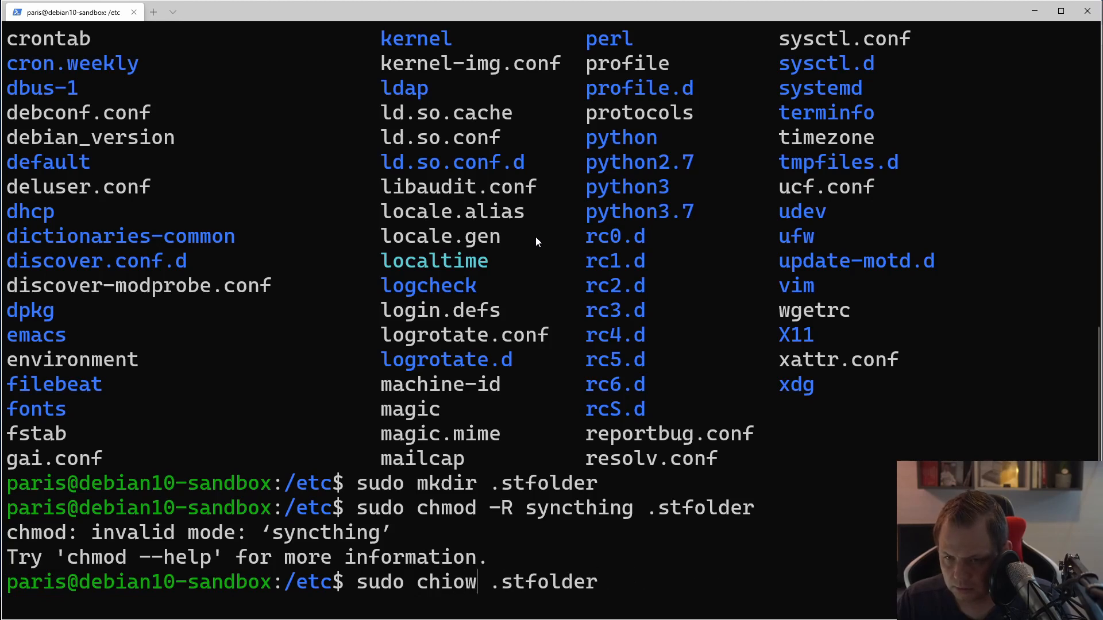
pyautogui.press('BackSpace')
pyautogui.press('BackSpace')
pyautogui.write('own -R ')
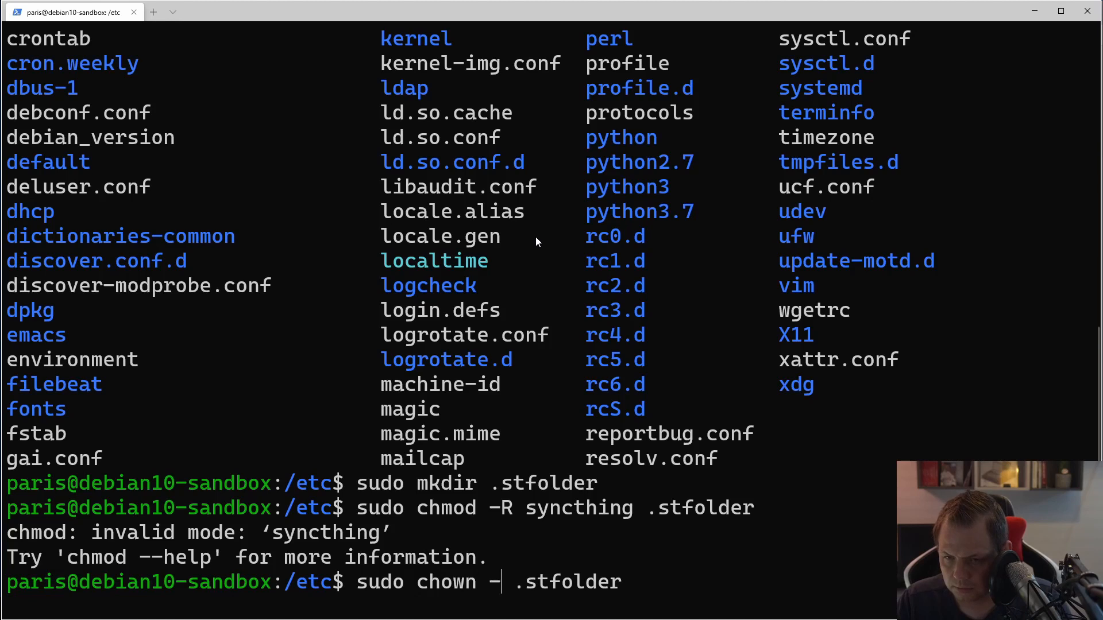
pyautogui.write('syncthing')
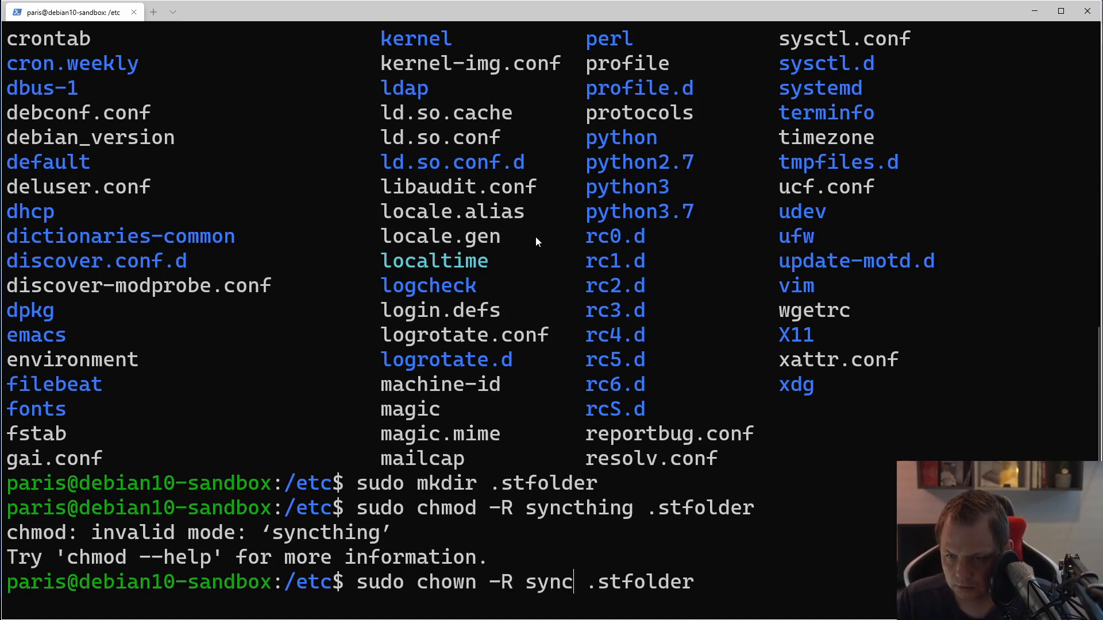
pyautogui.press('Return')
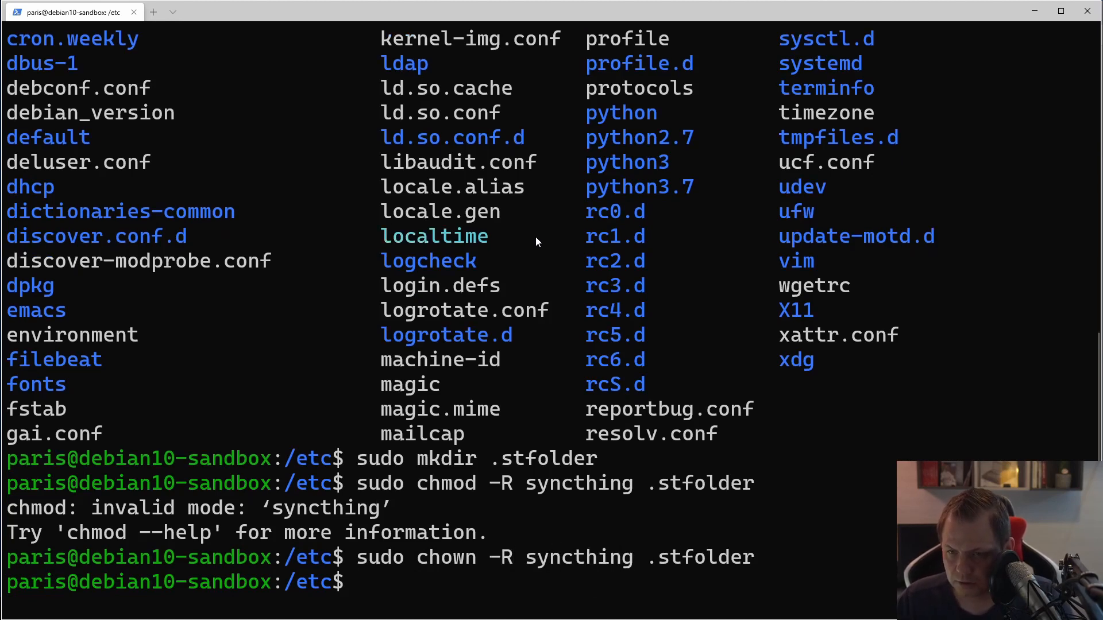
# List .stfolder in long format with hidden entries to check its ownership.
pyautogui.write('ls ')
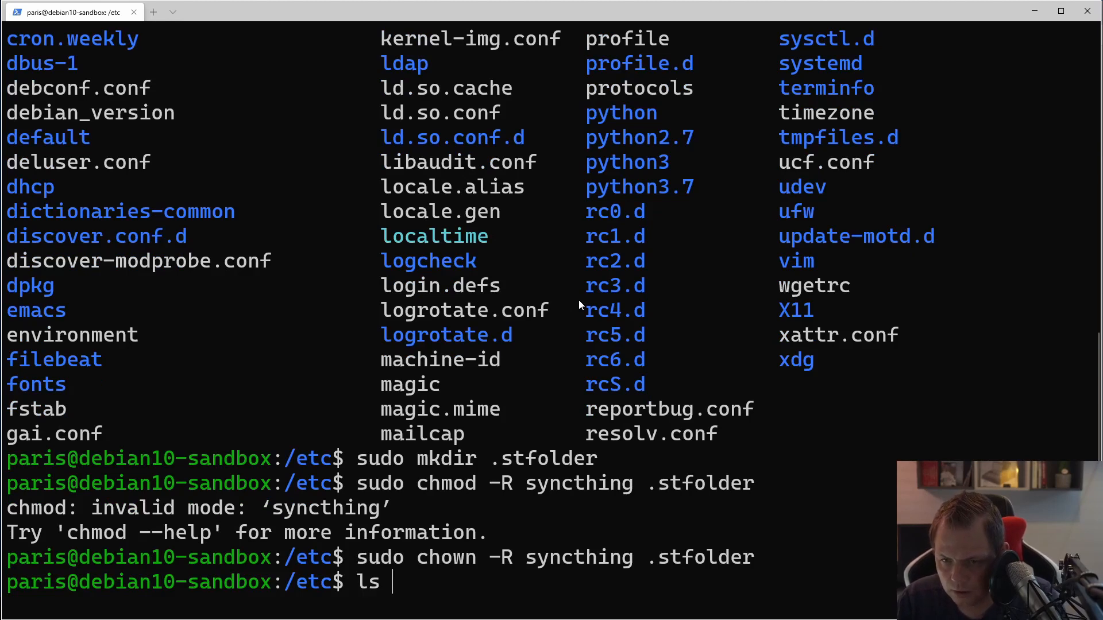
pyautogui.write('-la .st')
pyautogui.press('Tab')
pyautogui.press('Return')
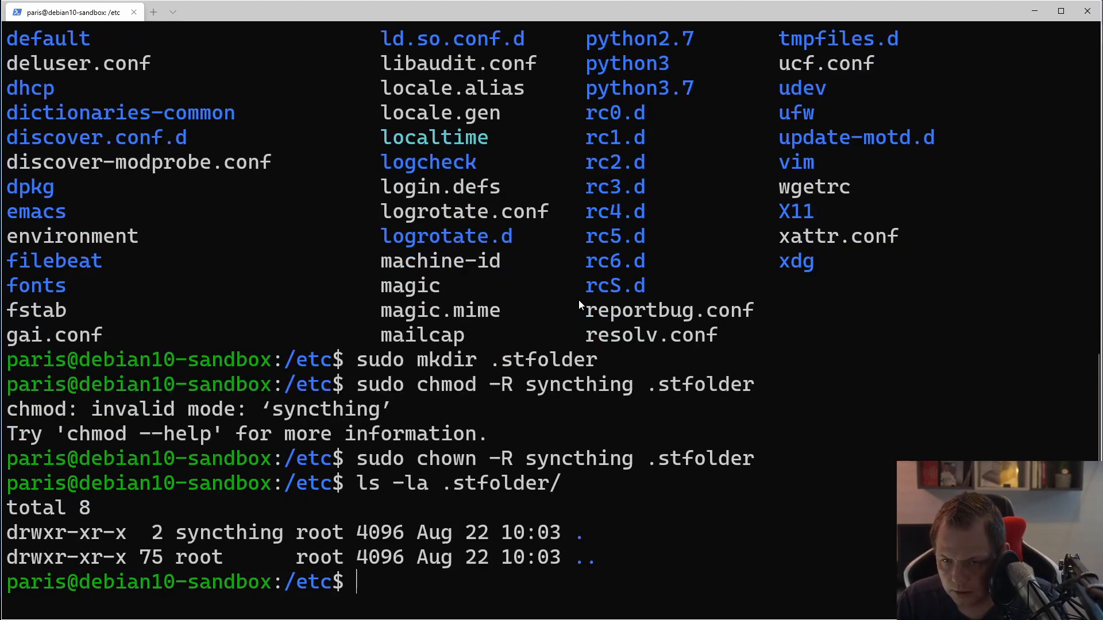
# Try further listings of the folder with ls -la .stfolde, ls .stfo* and ls -la .st*.
pyautogui.press('Up')
pyautogui.press('BackSpace')
pyautogui.press('BackSpace')
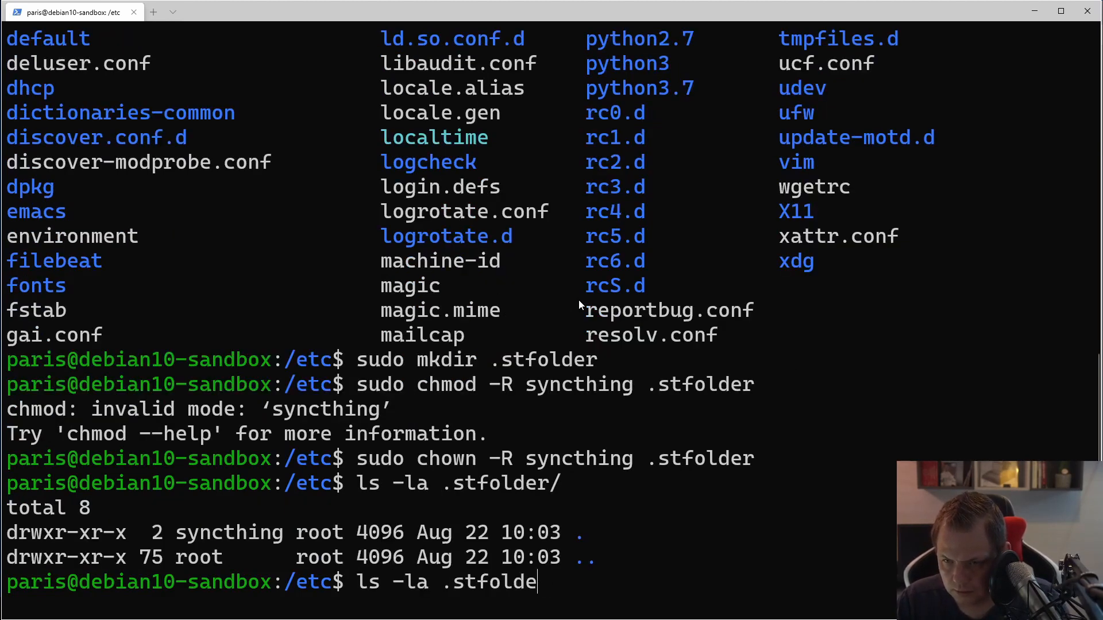
pyautogui.press('Return')
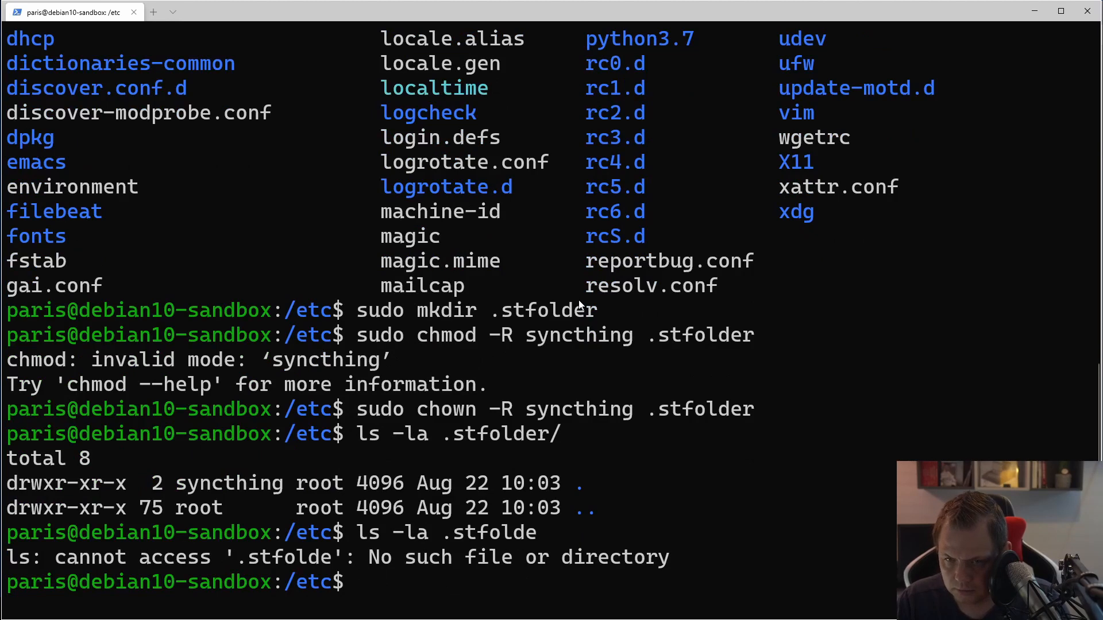
pyautogui.write('ls .st')
pyautogui.press('Tab')
pyautogui.press('BackSpace')
pyautogui.press('BackSpace')
pyautogui.press('BackSpace')
pyautogui.press('BackSpace')
pyautogui.press('BackSpace')
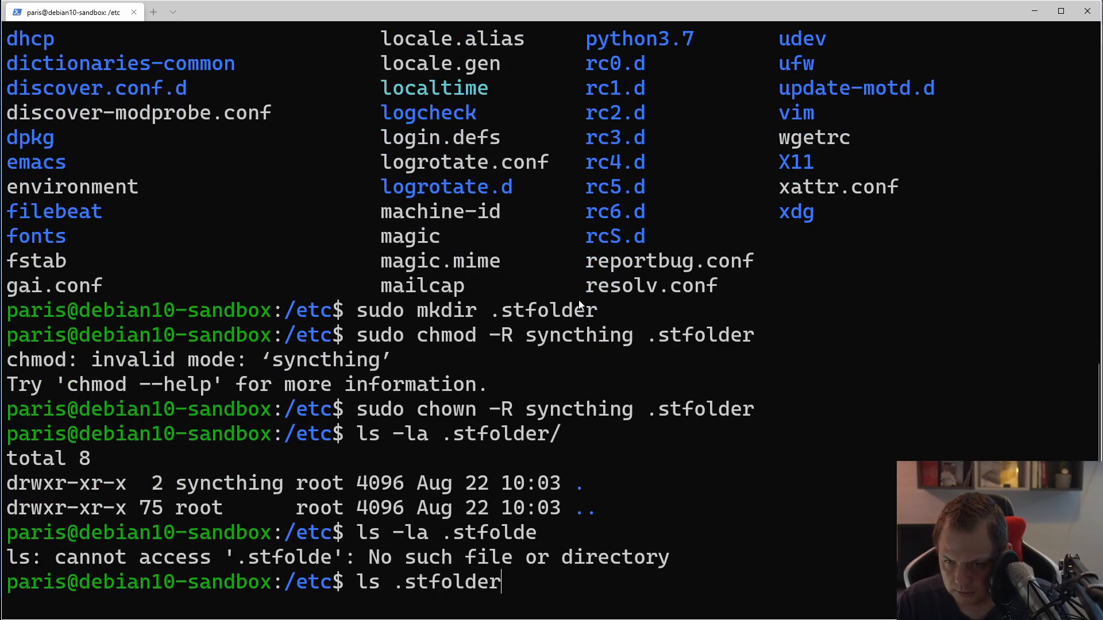
pyautogui.write('*')
pyautogui.press('Return')
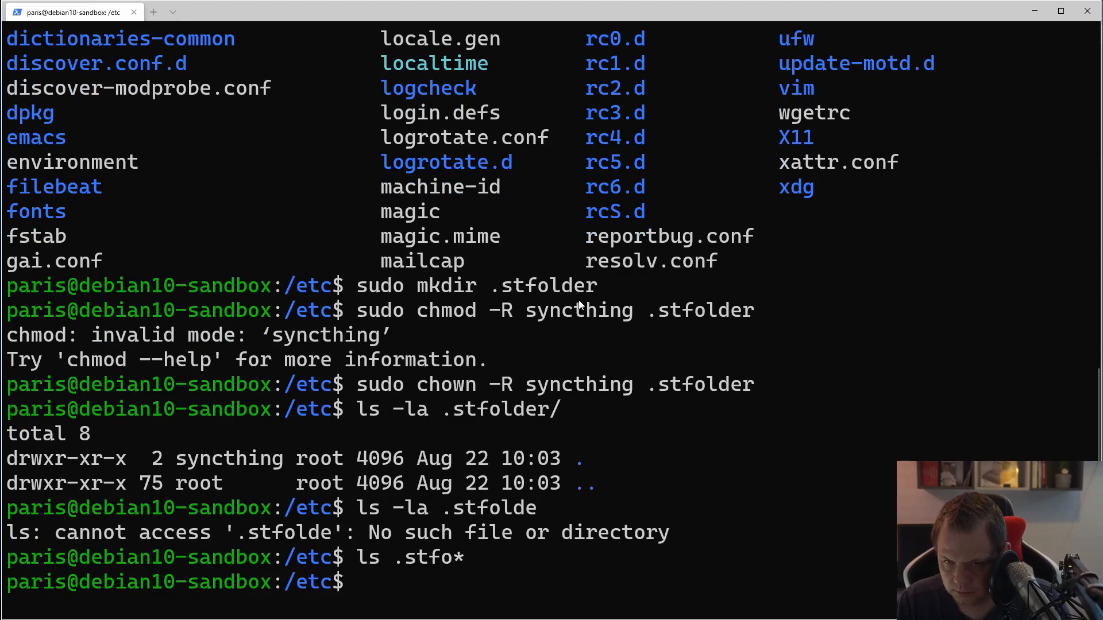
pyautogui.write('ls -la .st*')
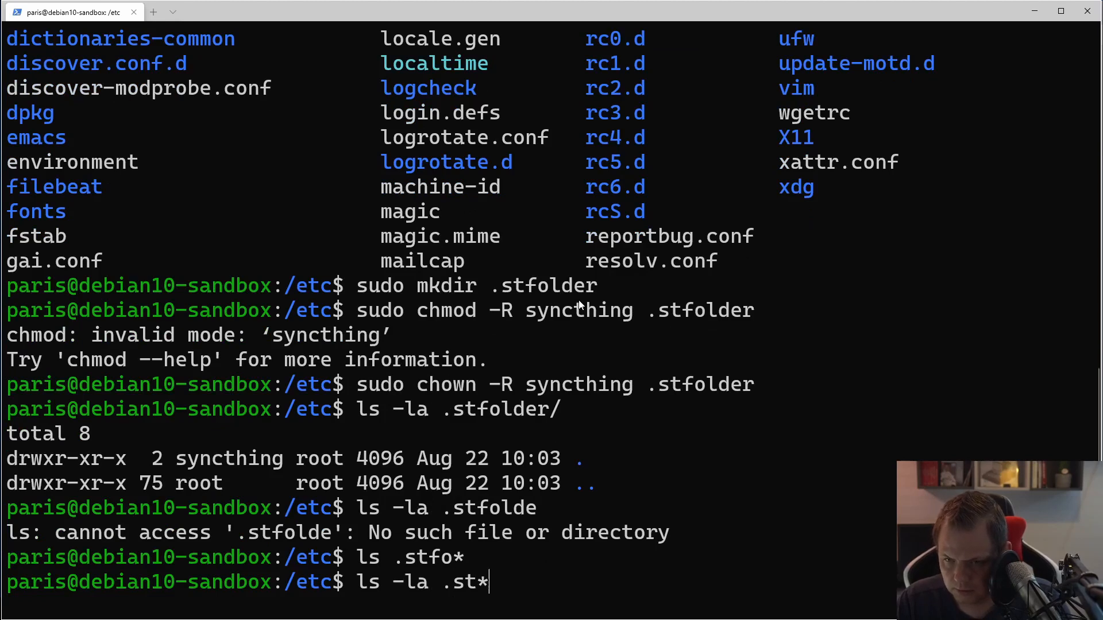
pyautogui.press('Return')
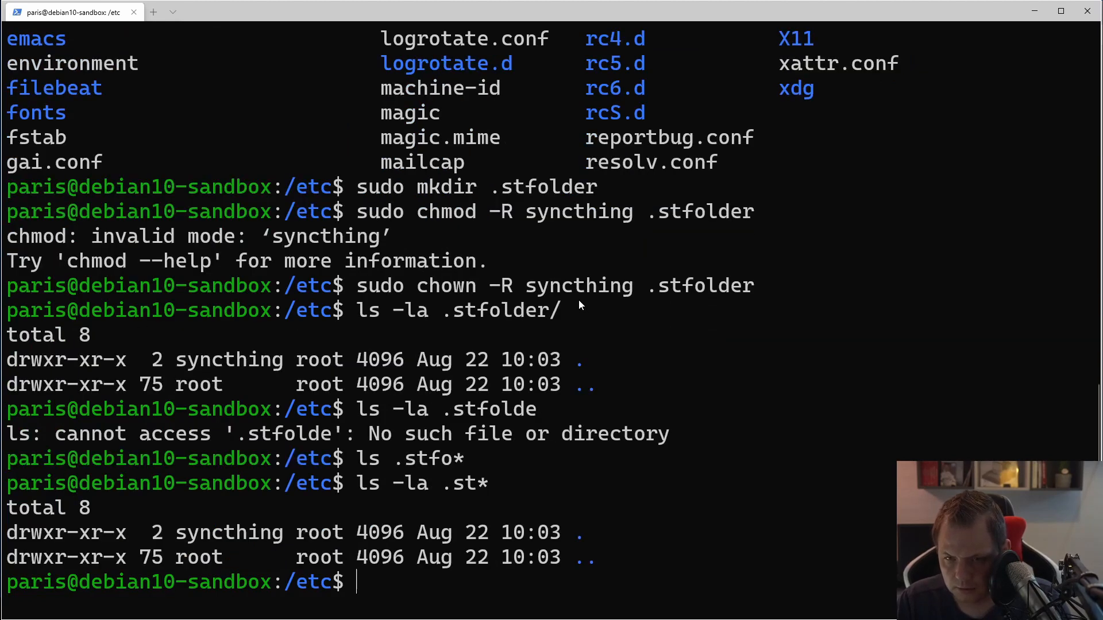
# Recursively change both the owner and group of .stfolder to syncthing:syncthing with superuser rights.
pyautogui.press('Up')
pyautogui.press('Up')
pyautogui.press('Up')
pyautogui.press('Up')
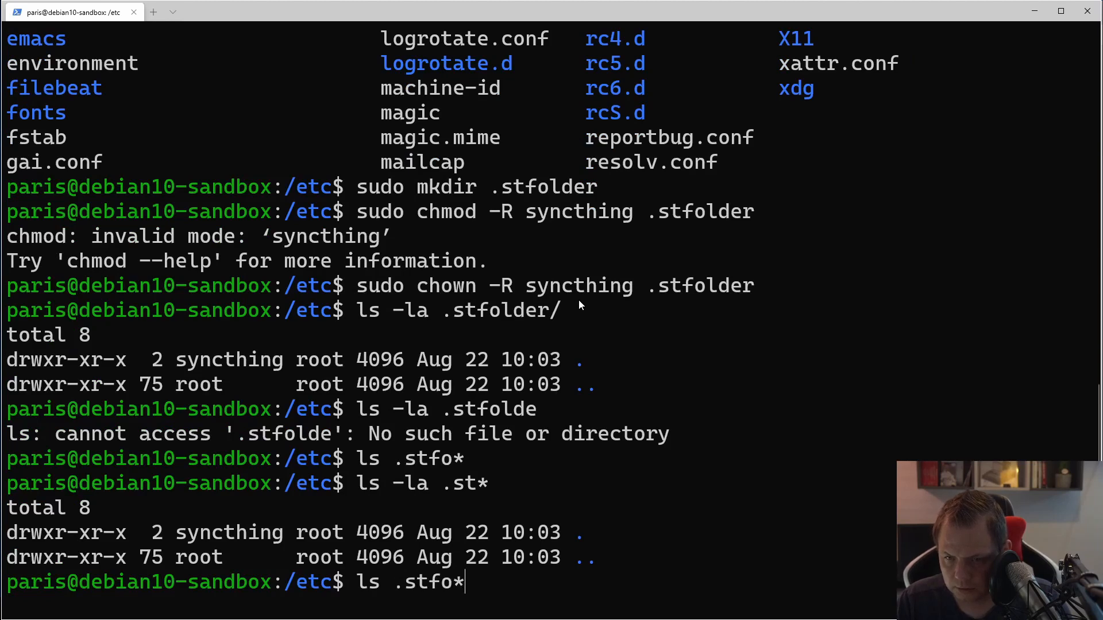
pyautogui.press('Up')
pyautogui.press('Left')
pyautogui.press('Left')
pyautogui.press('Left')
pyautogui.press('Left')
pyautogui.press('Left')
pyautogui.press('Left')
pyautogui.press('Left')
pyautogui.press('Left')
pyautogui.press('Left')
pyautogui.press('Left')
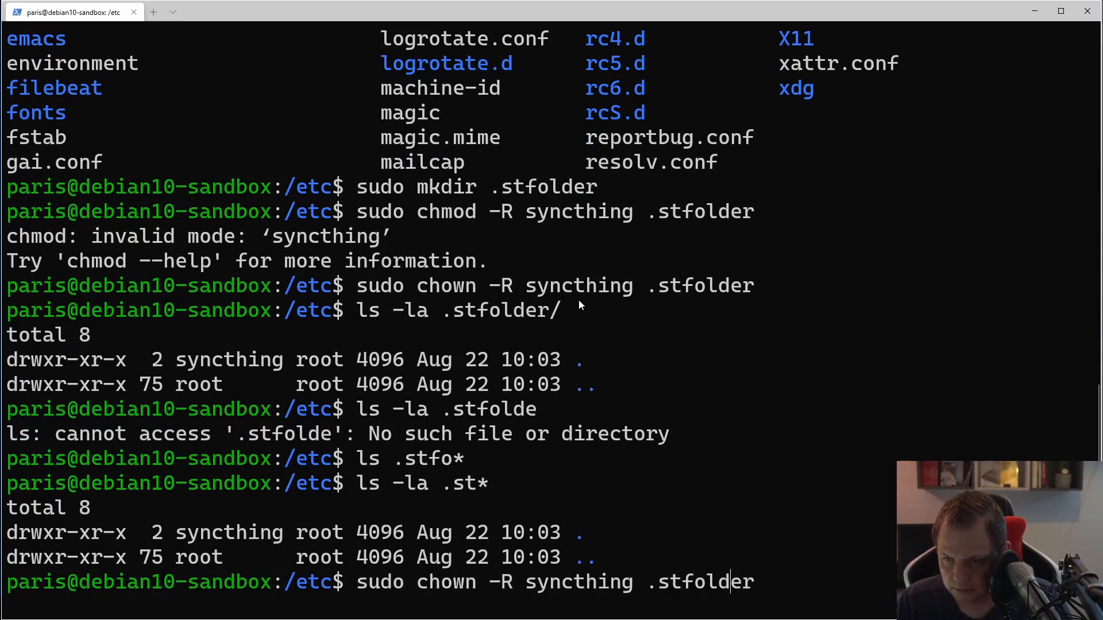
pyautogui.write(':syncthing')
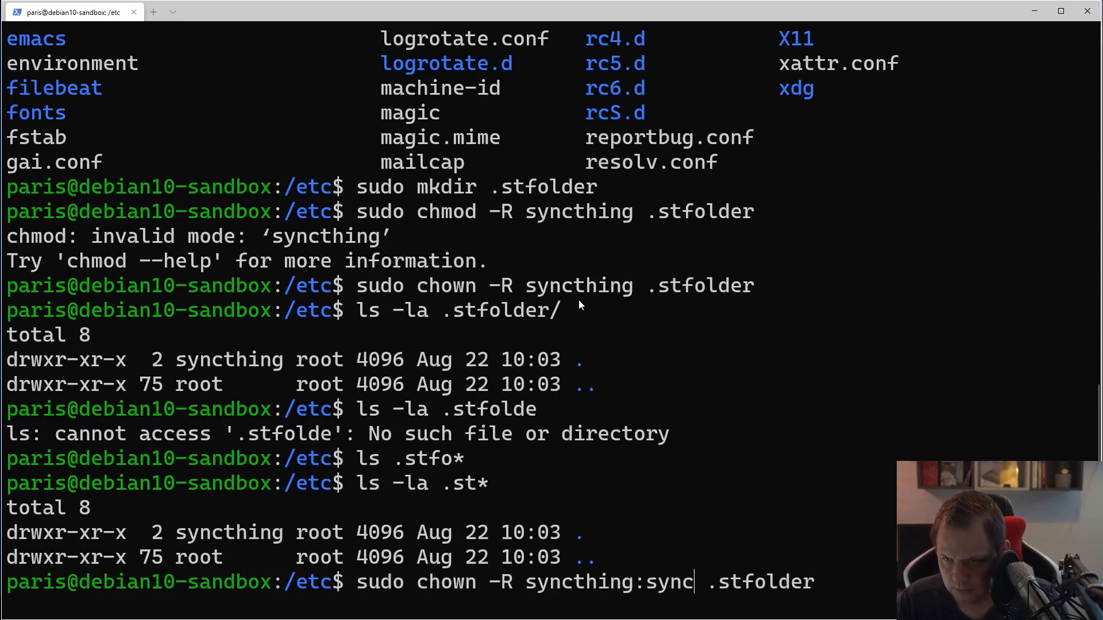
pyautogui.press('Return')
# Repeat the long listing of .st* to check the folder's owner and group.
pyautogui.press('Up')
pyautogui.press('Up')
pyautogui.press('Return')
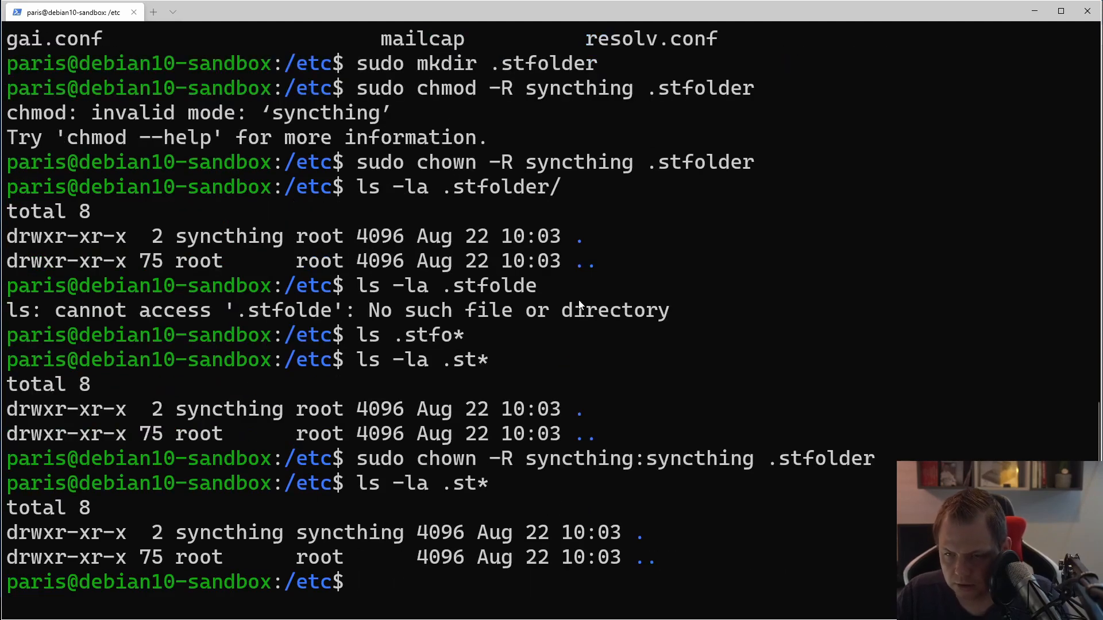
pyautogui.press('Up')
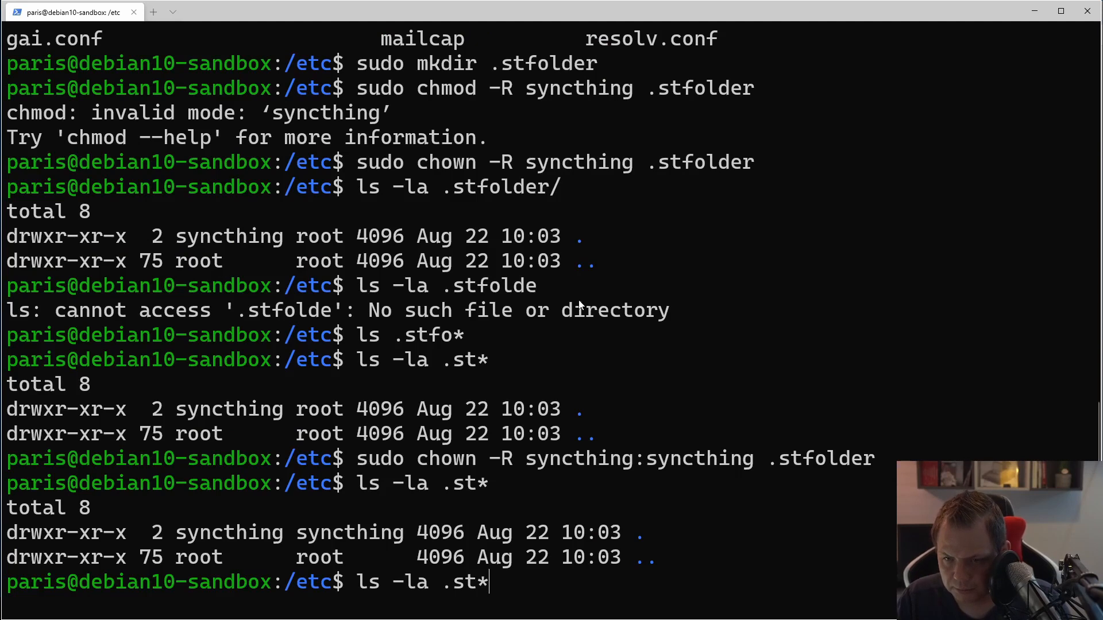
pyautogui.press('Down')
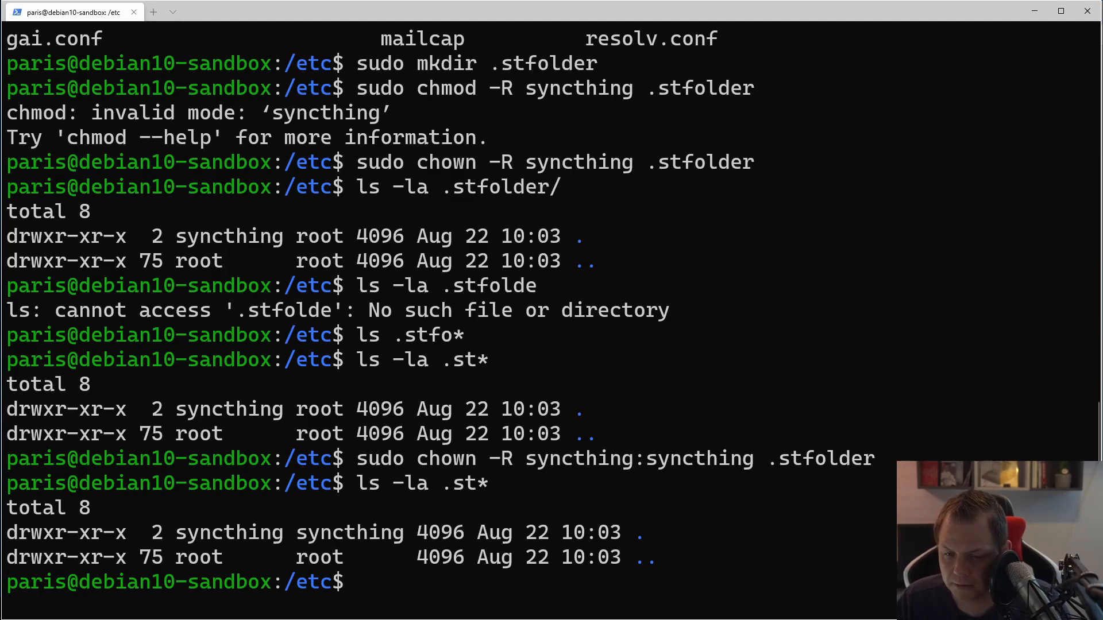
# Switch to the Syncthing web interface in the browser.
pyautogui.hotkey('alt', 'Tab')
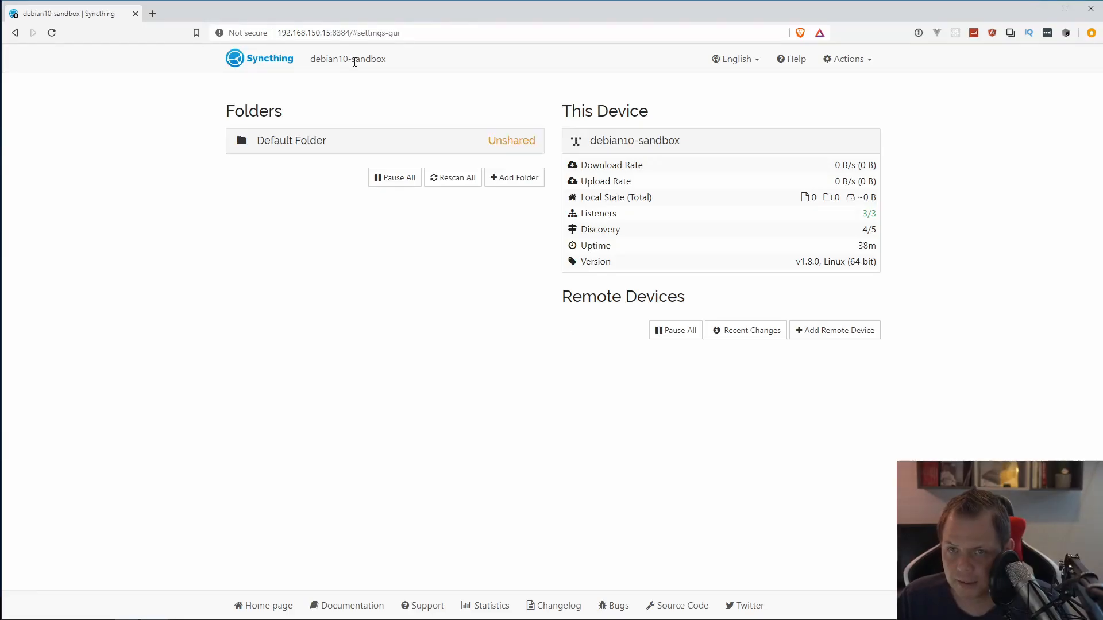
# Start adding a new Syncthing folder and label it debian10-sandbox-etc-config-files.
pyautogui.click(522, 184)
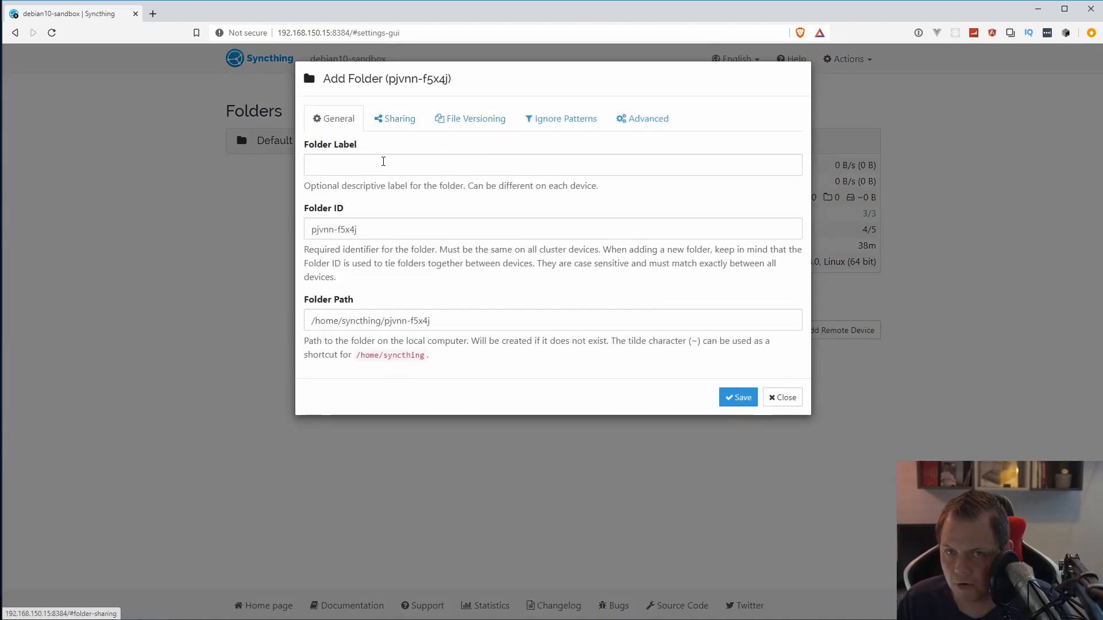
pyautogui.click(383, 161)
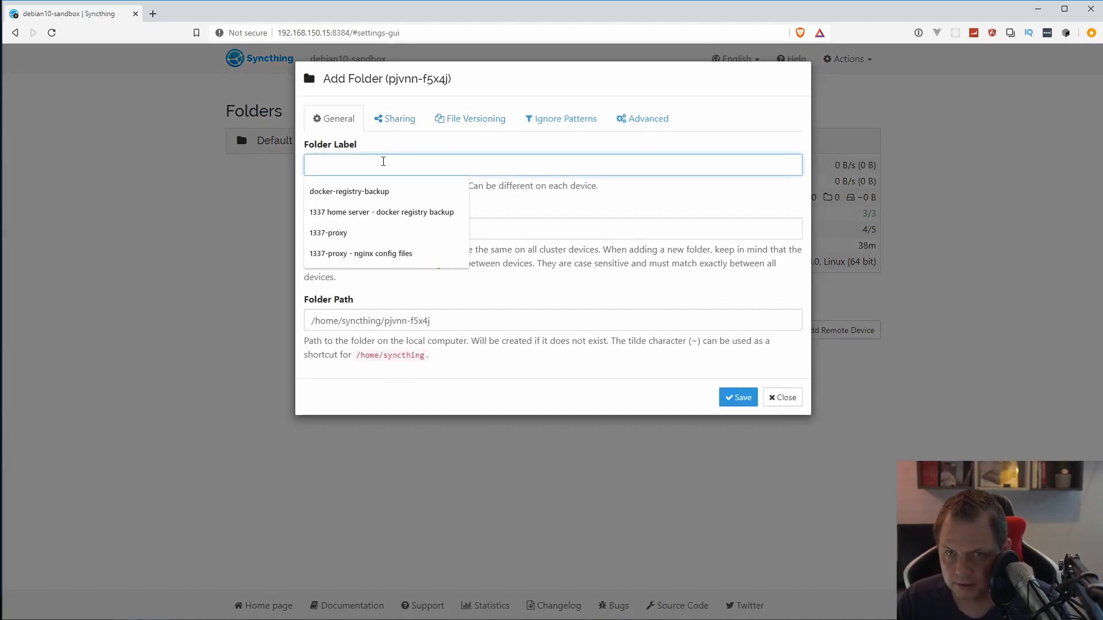
pyautogui.write('debian-')
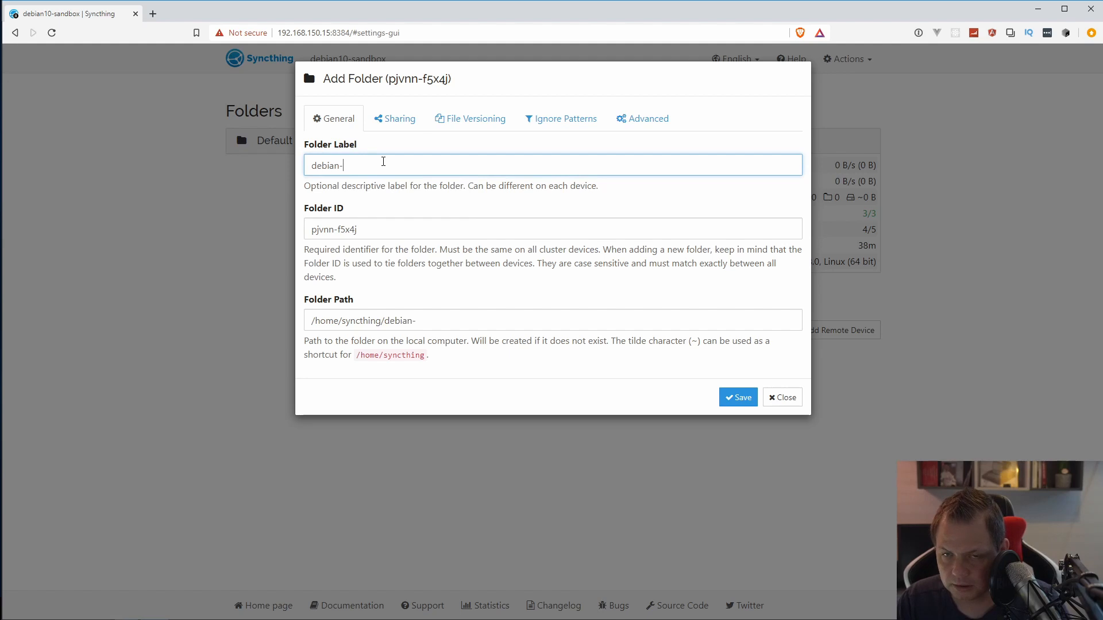
pyautogui.press('BackSpace')
pyautogui.write('10-s')
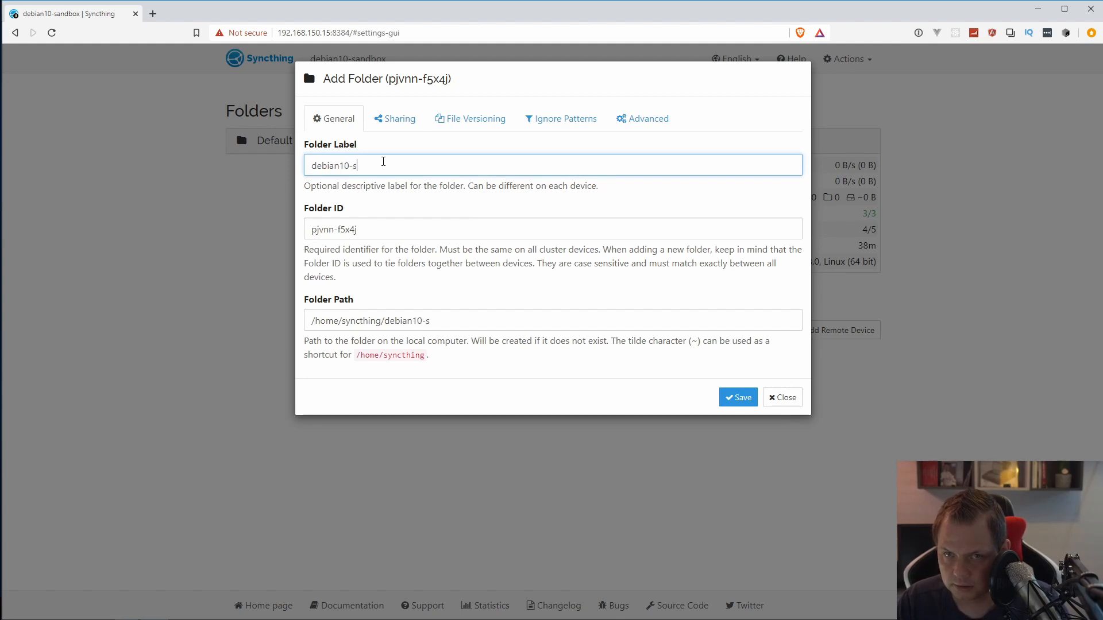
pyautogui.write('andbox-')
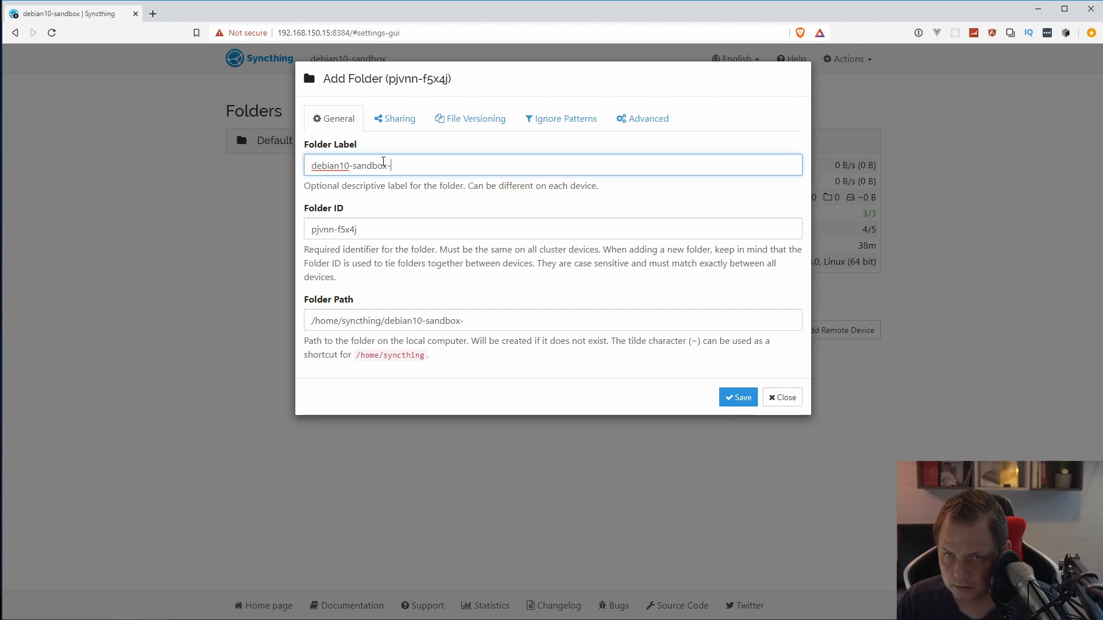
pyautogui.write('etc-f')
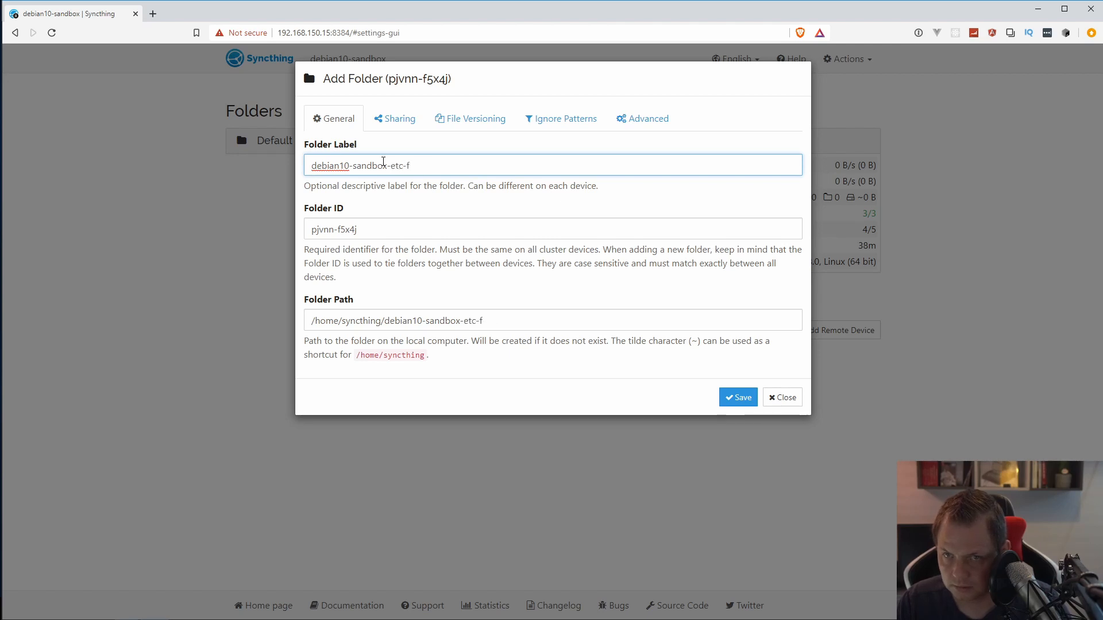
pyautogui.press('BackSpace')
pyautogui.write('config-files')
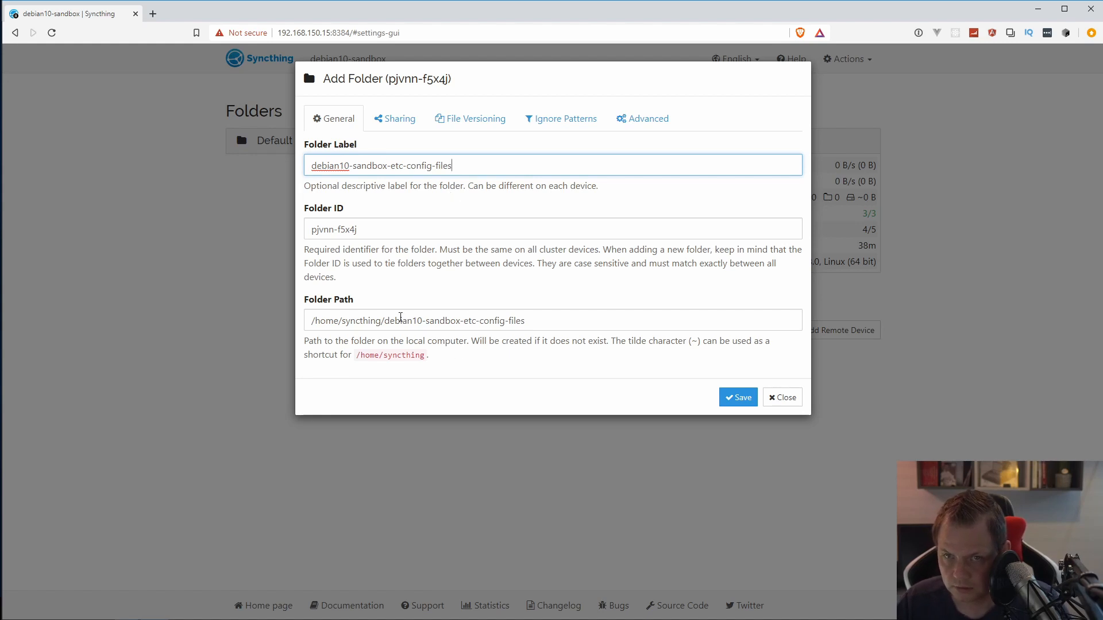
# Set the new folder's path to /etc, without a trailing slash.
pyautogui.moveTo(315, 321); pyautogui.dragTo(572, 330)
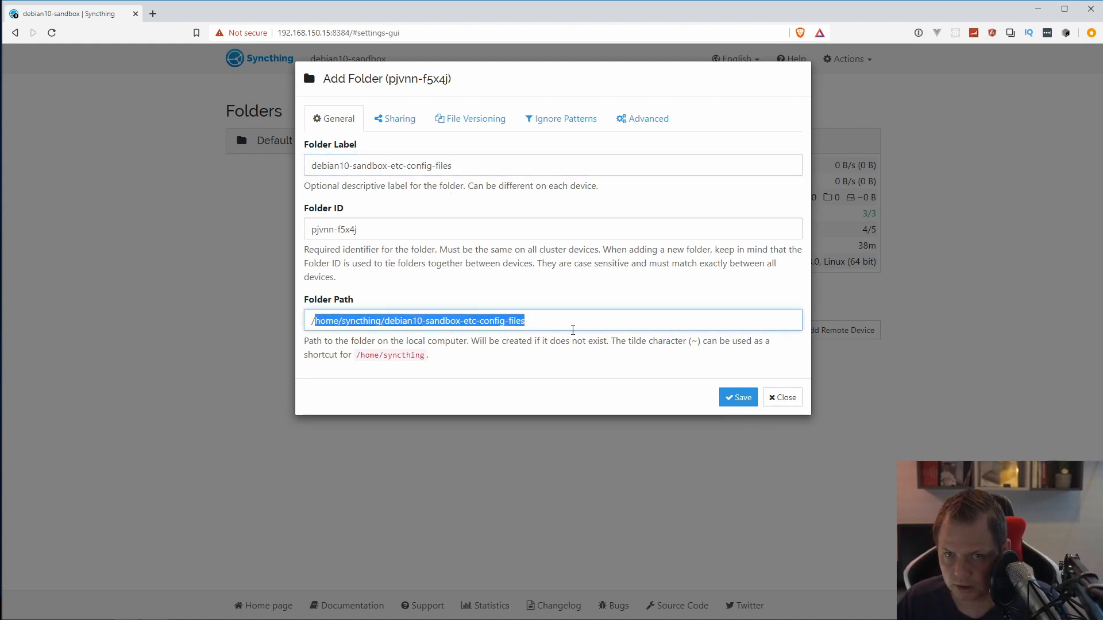
pyautogui.write('etc/')
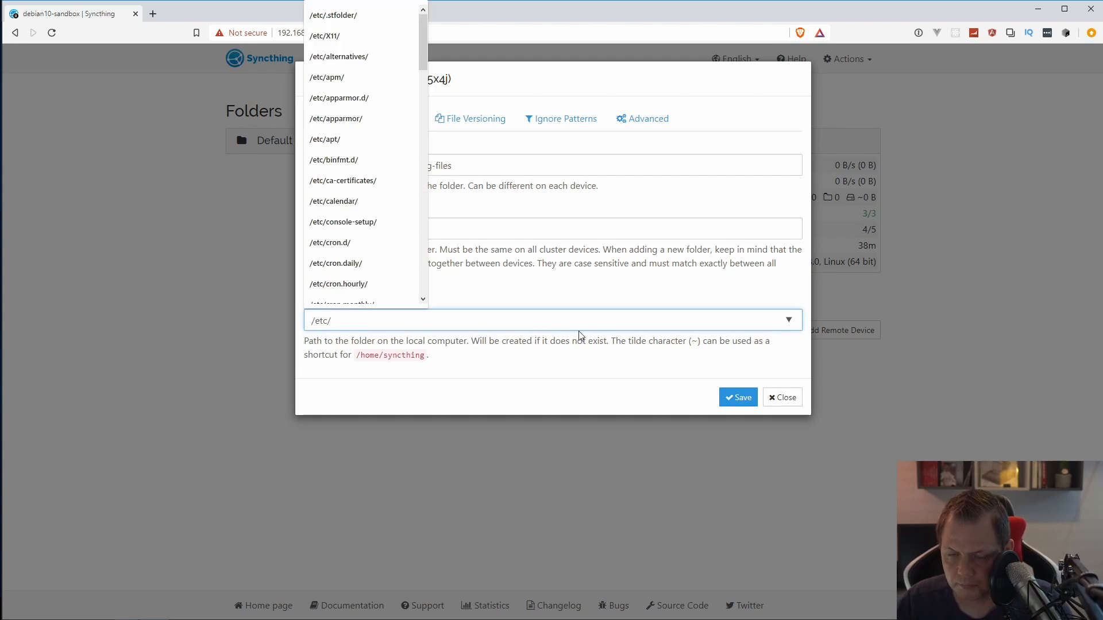
pyautogui.click(484, 174)
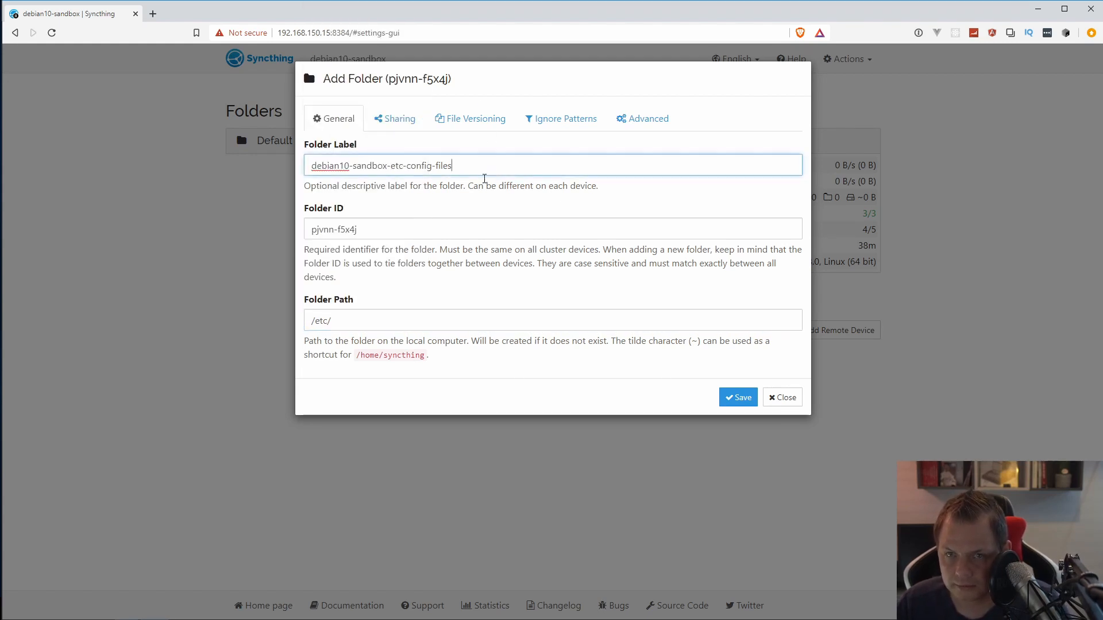
pyautogui.click(391, 325)
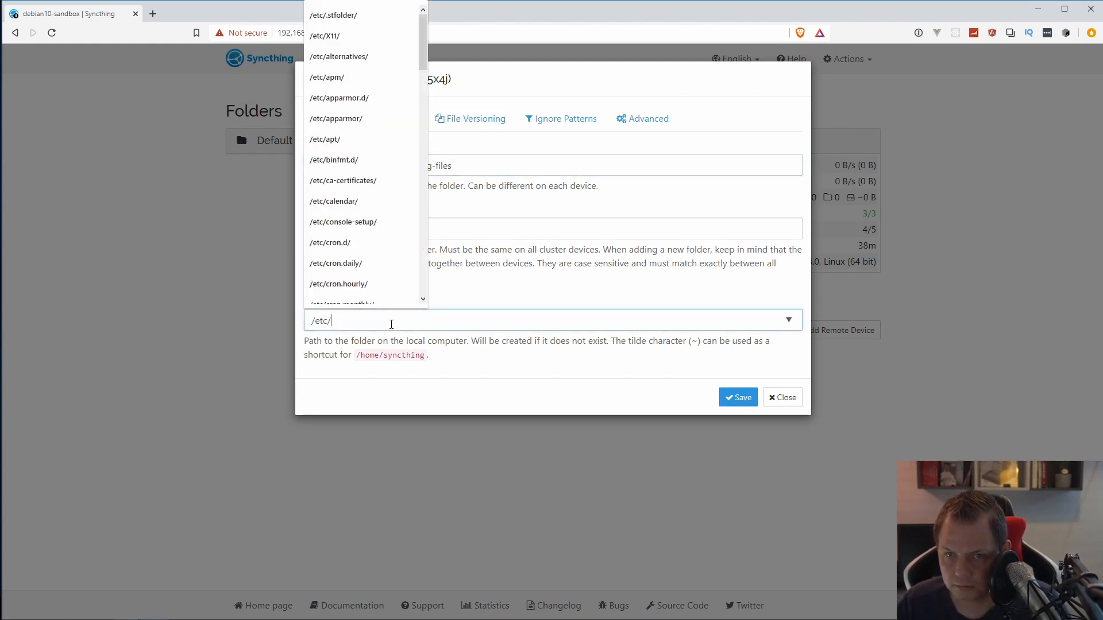
pyautogui.press('BackSpace')
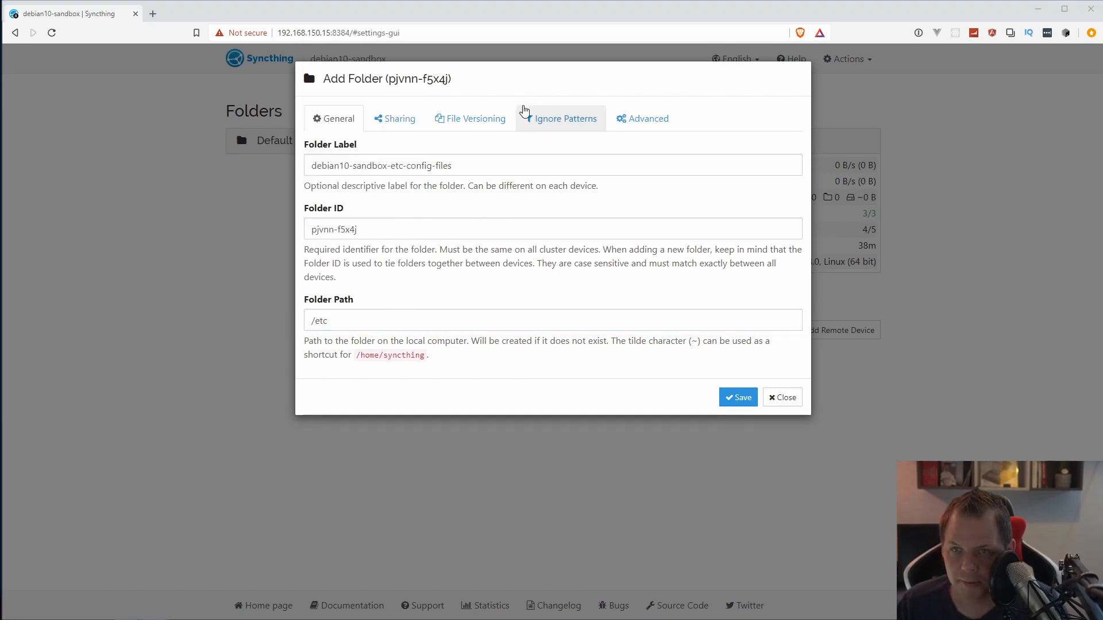
# Set the folder type to Send Only, enable Ignore Permissions, and save the new folder.
pyautogui.click(634, 118)
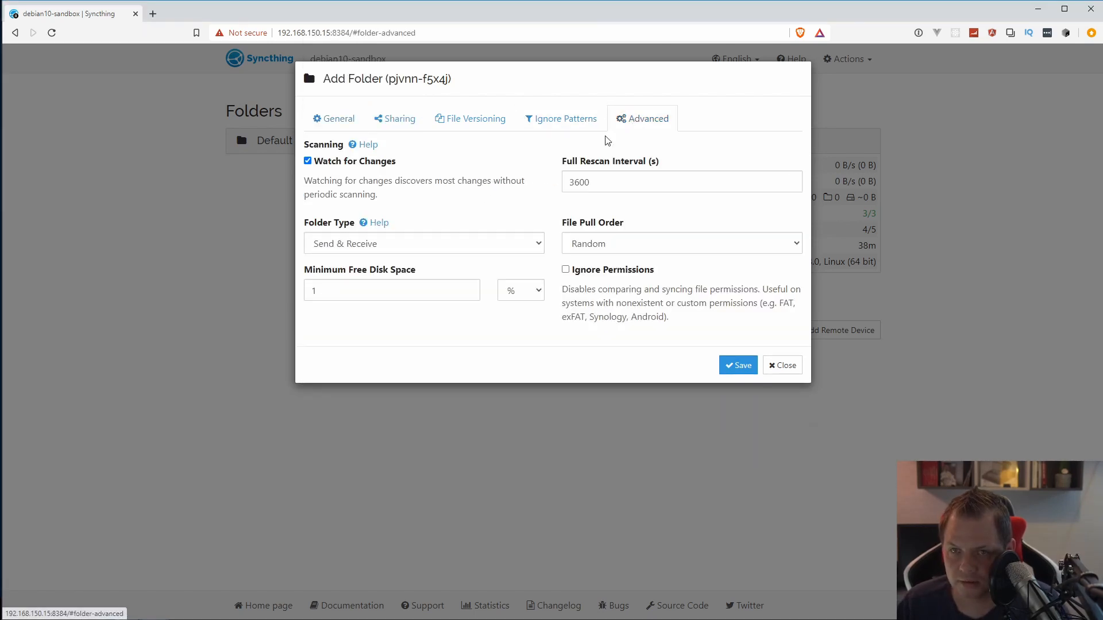
pyautogui.click(406, 243)
pyautogui.click(381, 274)
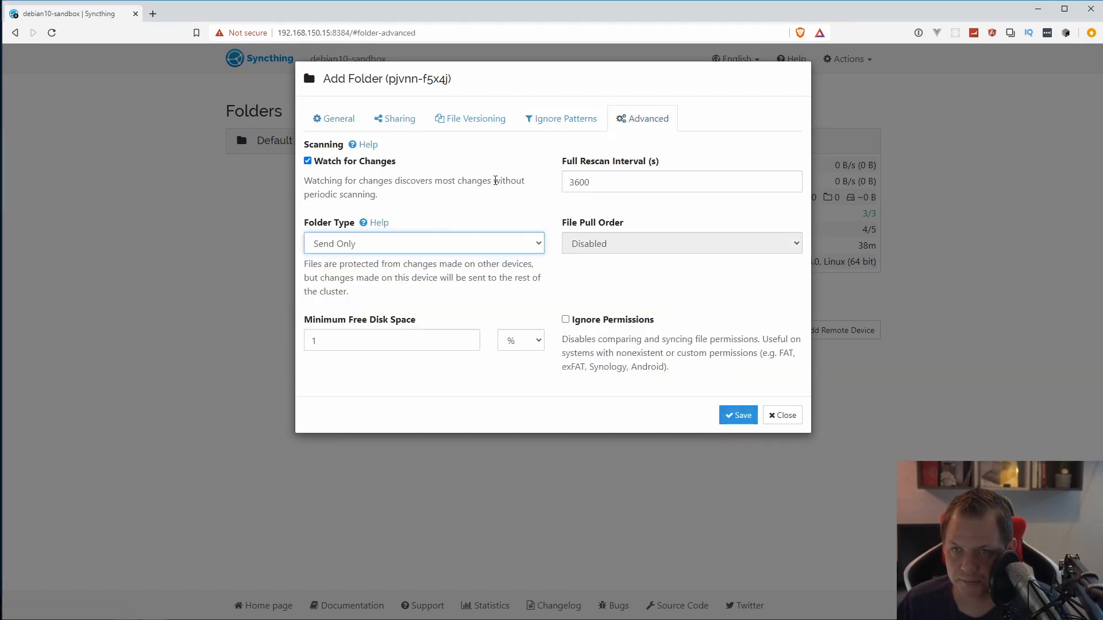
pyautogui.click(596, 326)
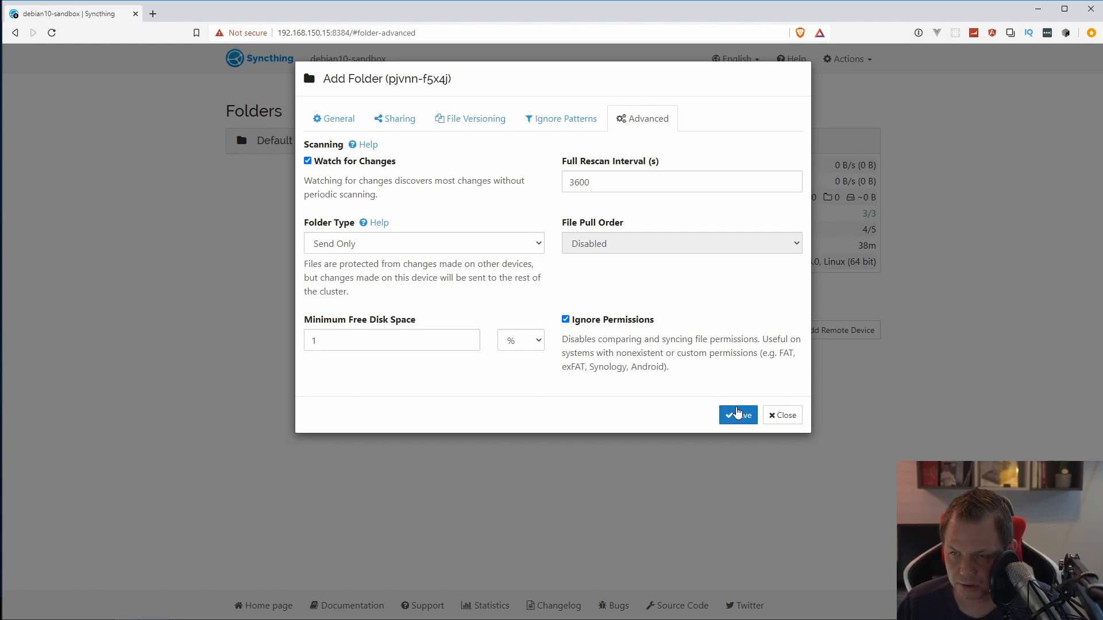
pyautogui.click(398, 121)
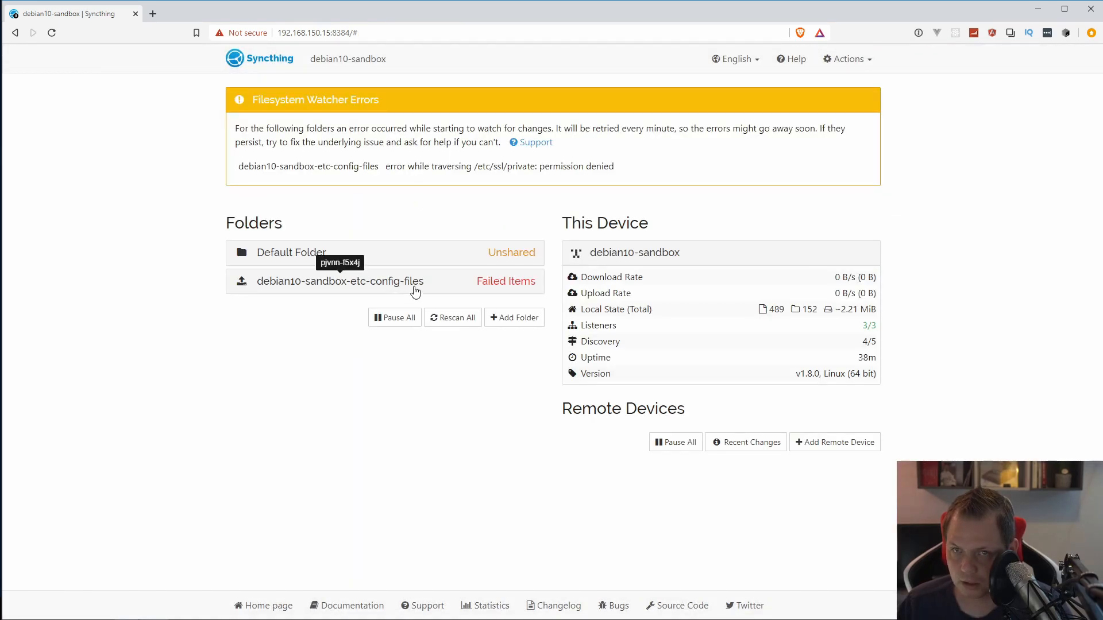
# Expand the debian10-sandbox-etc-config-files folder's details and copy the path /etc/ssl/private from the watcher error.
pyautogui.click(413, 287)
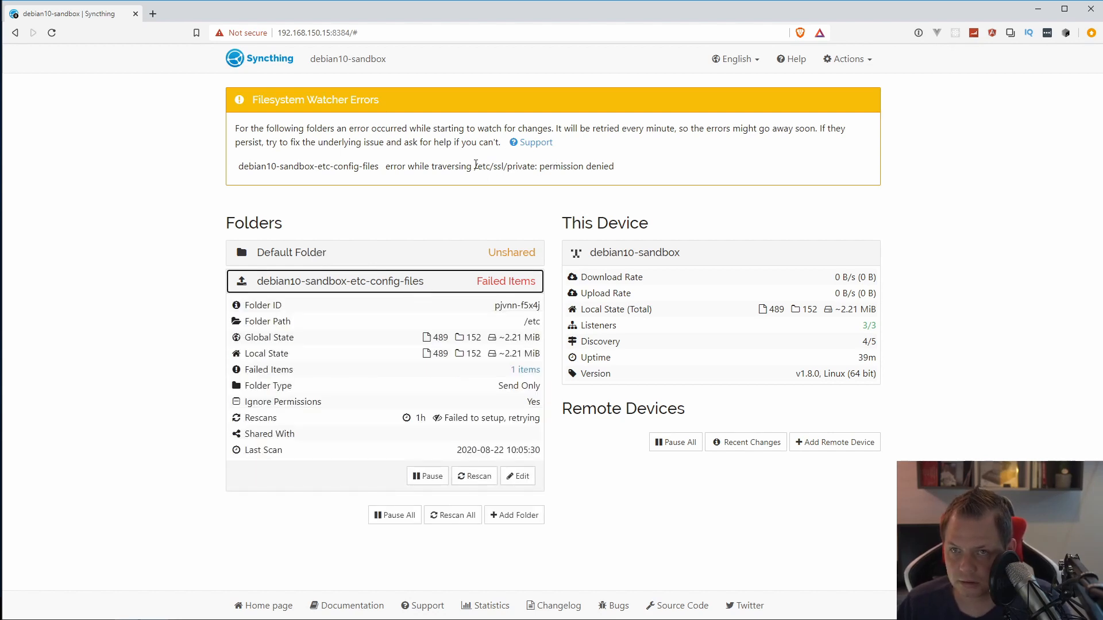
pyautogui.moveTo(474, 167); pyautogui.dragTo(535, 167)
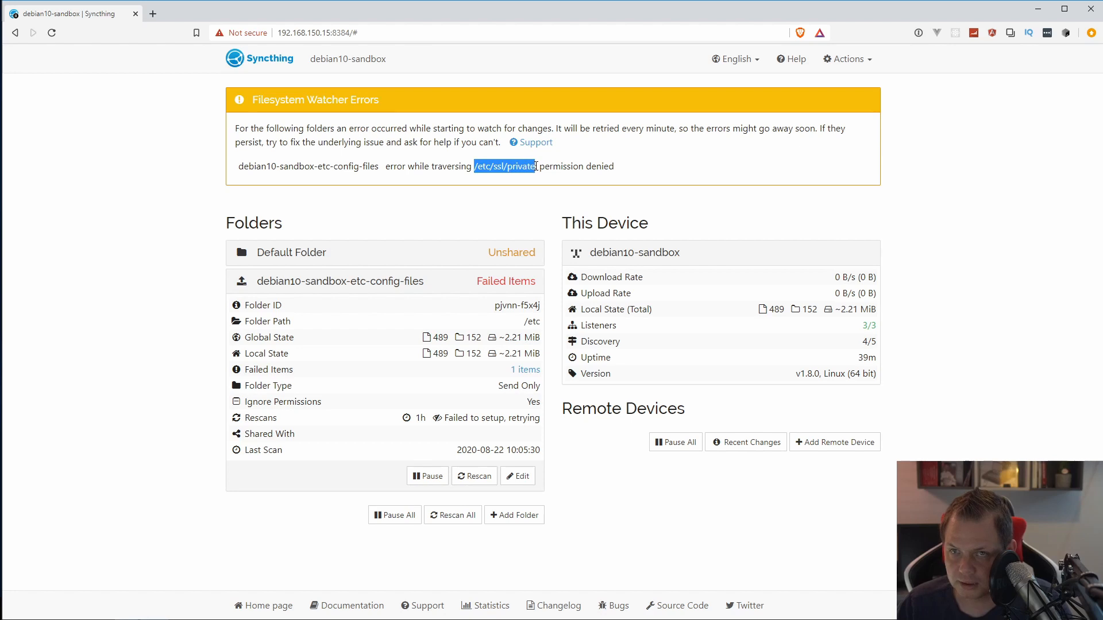
pyautogui.rightClick(535, 166)
pyautogui.click(556, 175)
# Try to save /etc/ssl/private as an ignore pattern for the debian10-sandbox-etc-config-files folder.
pyautogui.click(518, 476)
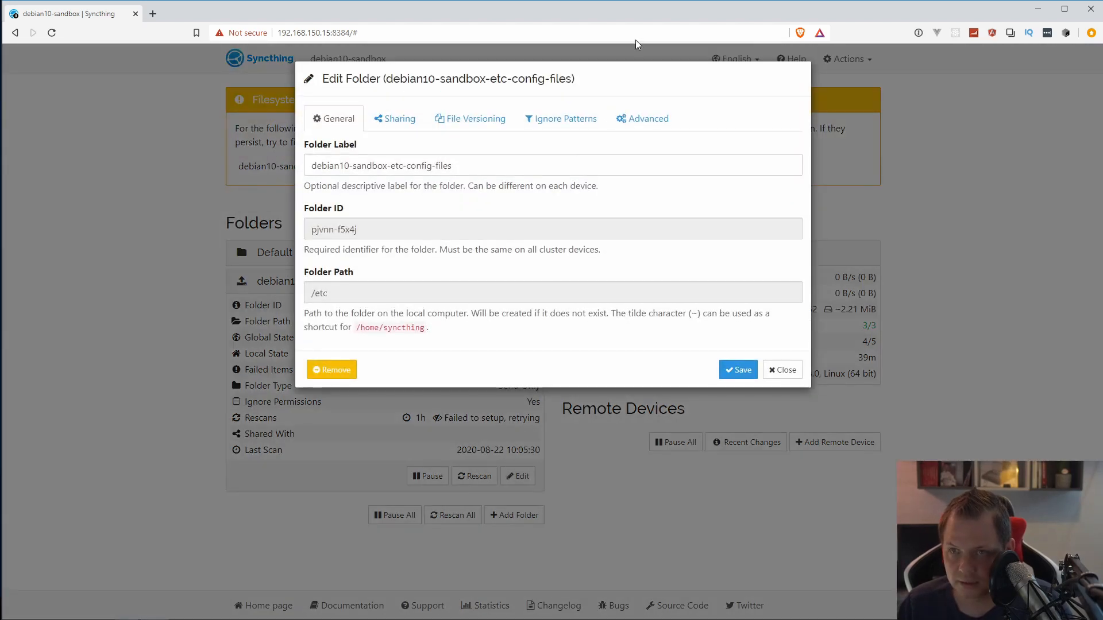
pyautogui.click(561, 118)
pyautogui.hotkey('ctrl', 'v')
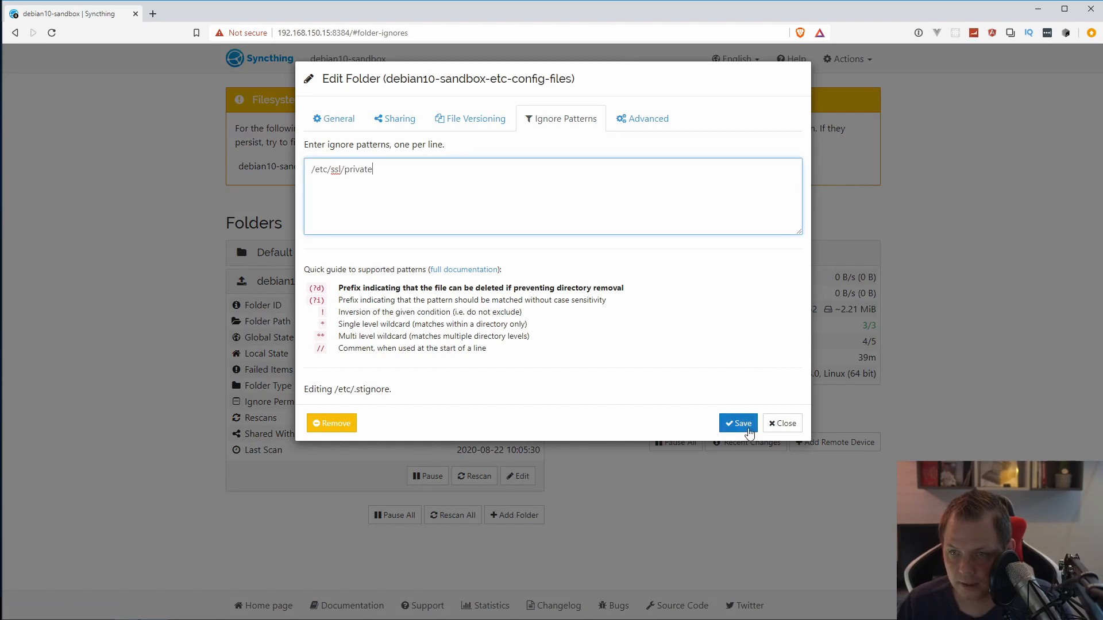
pyautogui.click(735, 423)
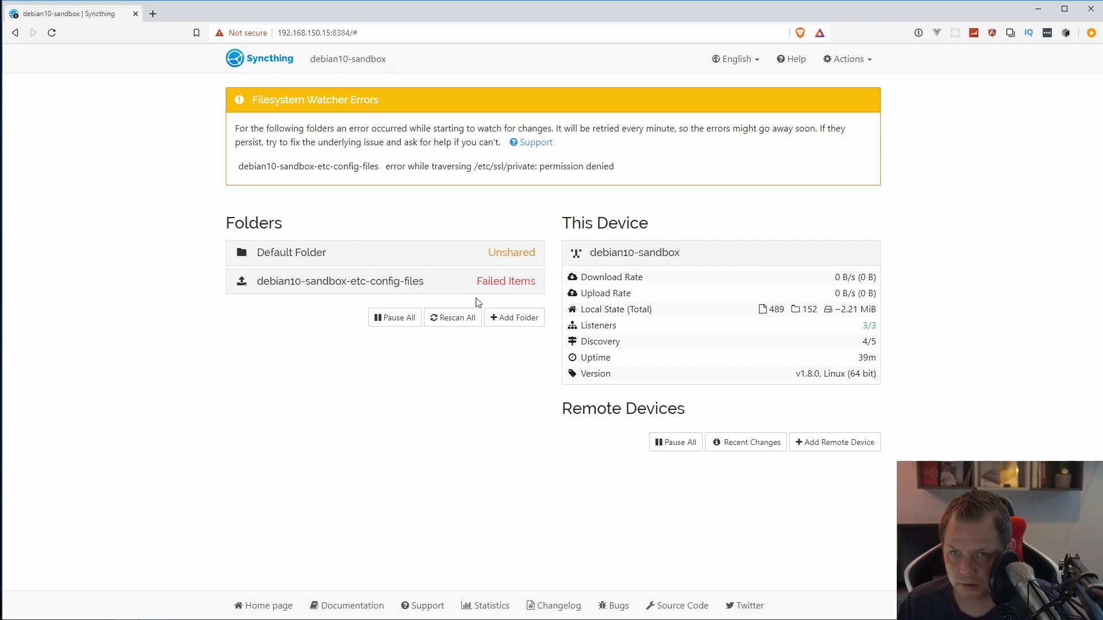
# Examine the folder's details and the notice about saving .stignore.
pyautogui.click(501, 283)
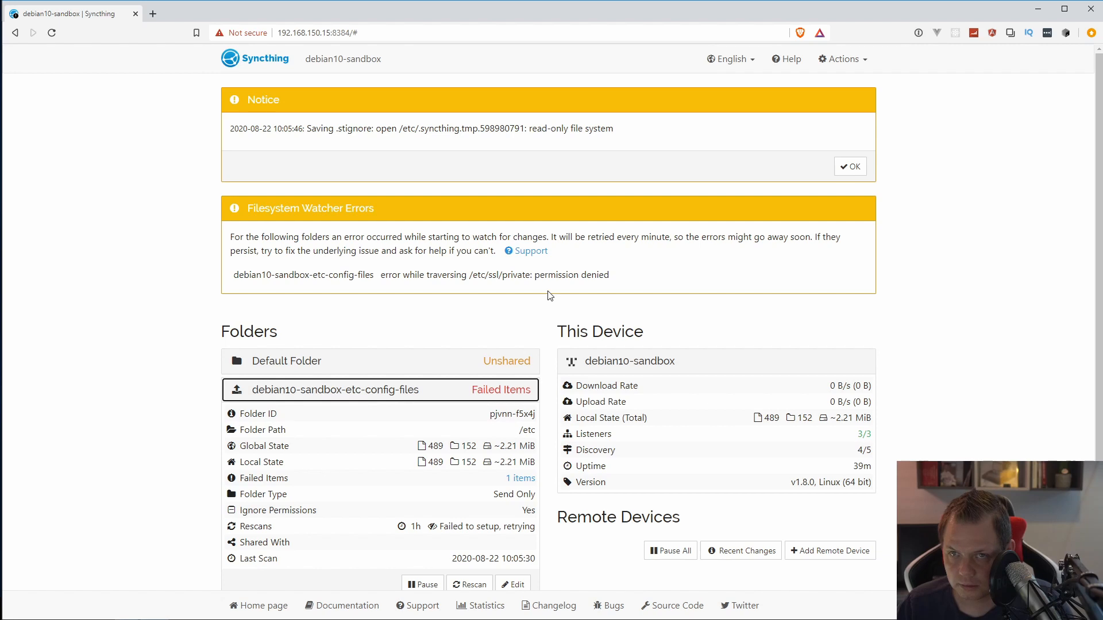
pyautogui.moveTo(432, 129); pyautogui.dragTo(565, 143)
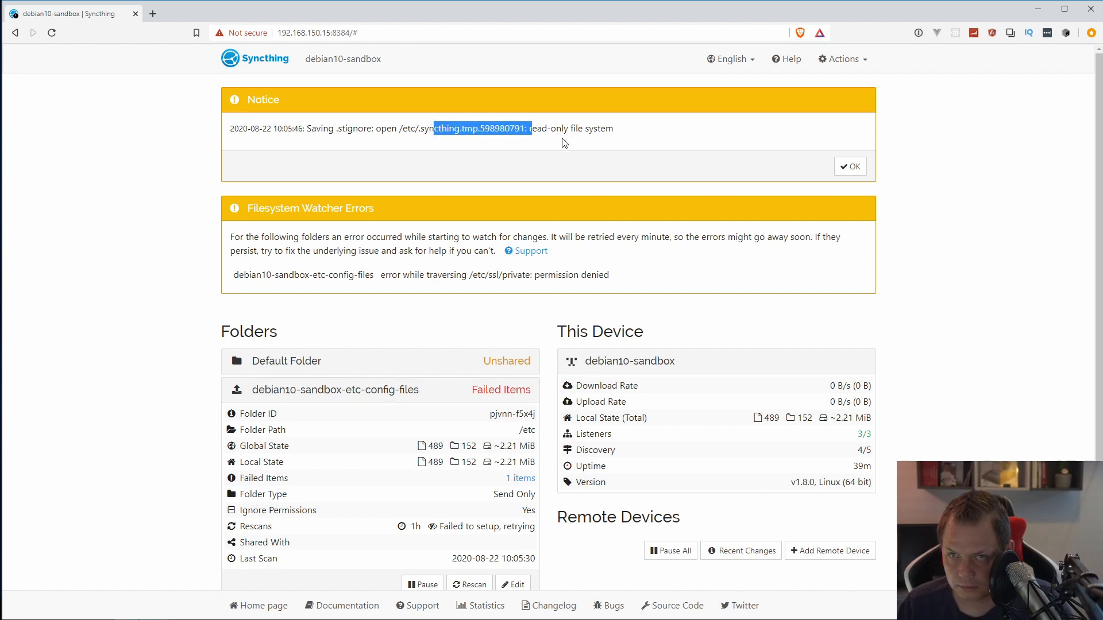
pyautogui.click(466, 144)
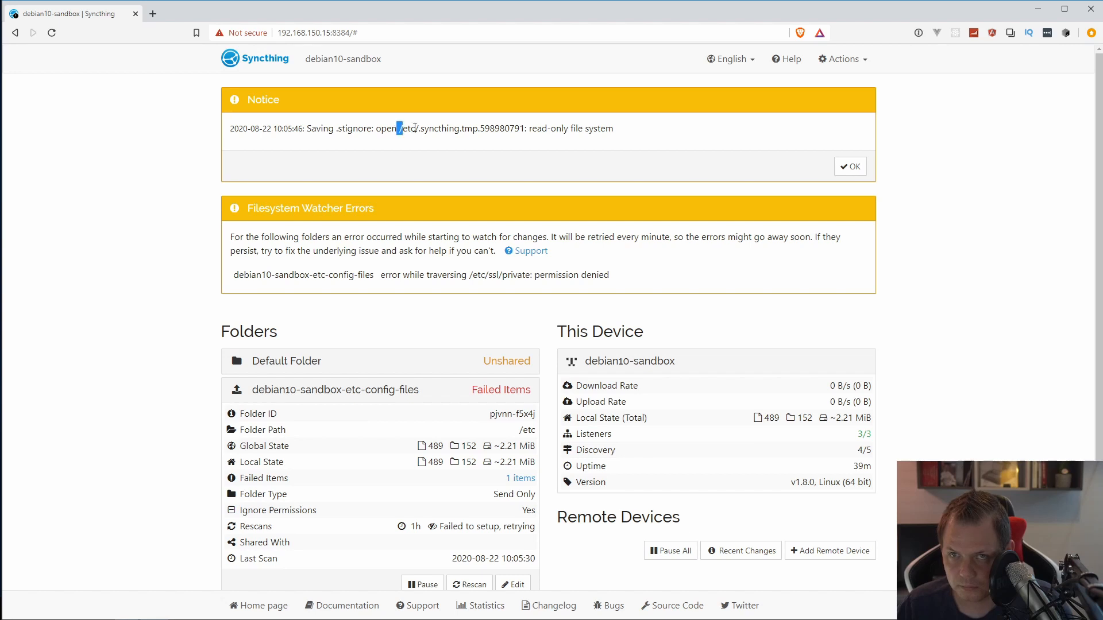
pyautogui.scroll(-2, 512, 432)
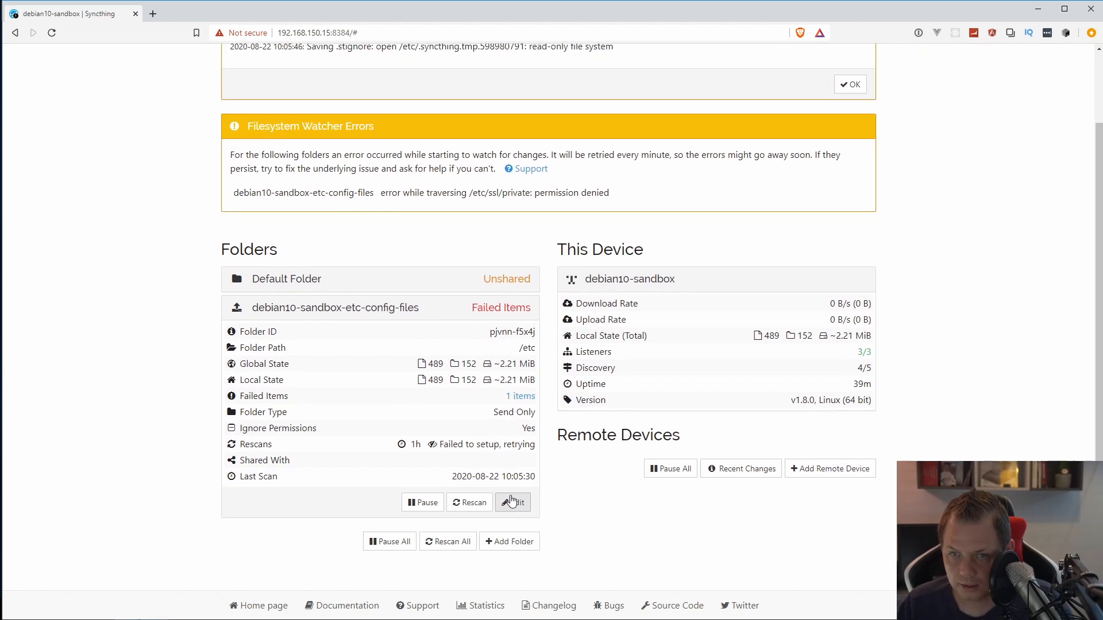
# Try to save the ignore patterns /etc/ssl/* and *.tmp, one per line, for the debian10-sandbox-etc-config-files folder.
pyautogui.click(513, 502)
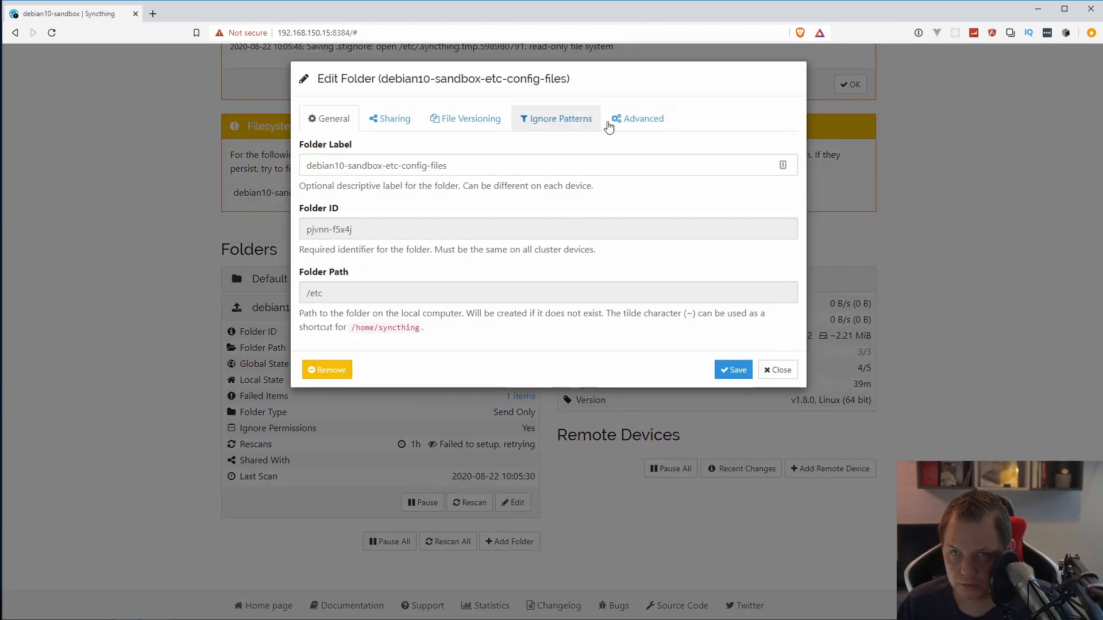
pyautogui.click(563, 118)
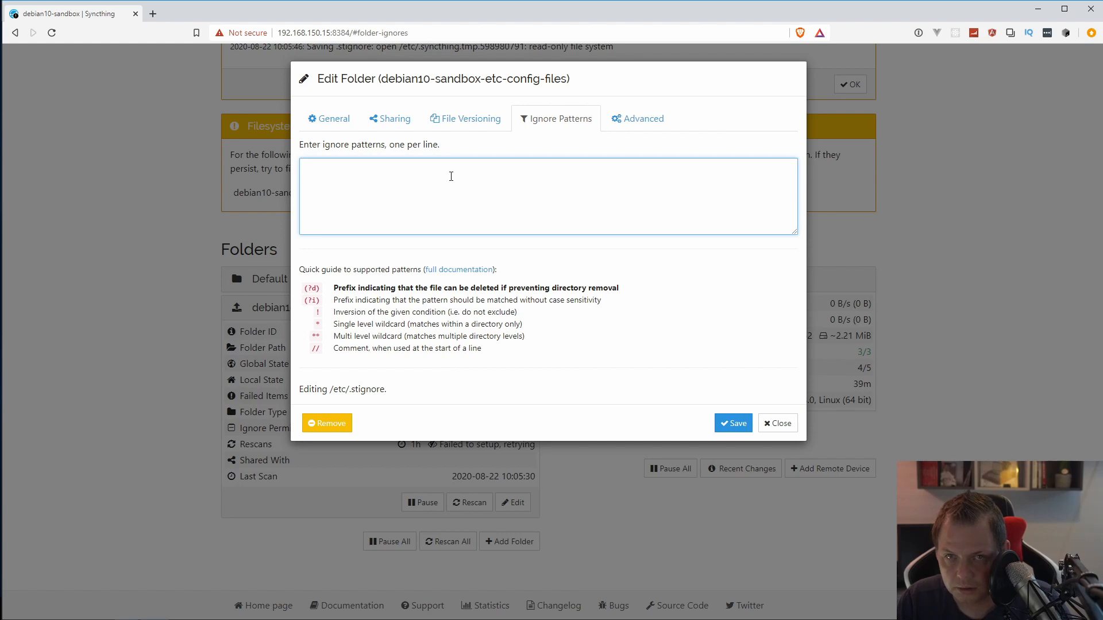
pyautogui.write('tmptmp')
pyautogui.hotkey('ctrl', 'a')
pyautogui.hotkey('ctrl', 'v')
pyautogui.hotkey('ctrl', 'shift', 'Left')
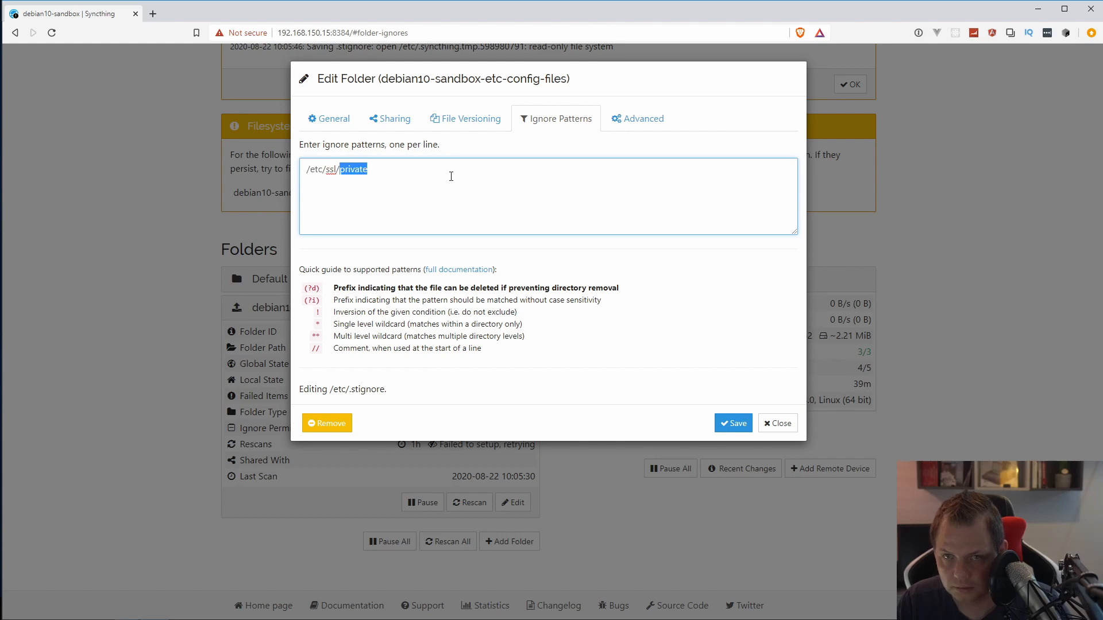
pyautogui.write('*')
pyautogui.press('BackSpace')
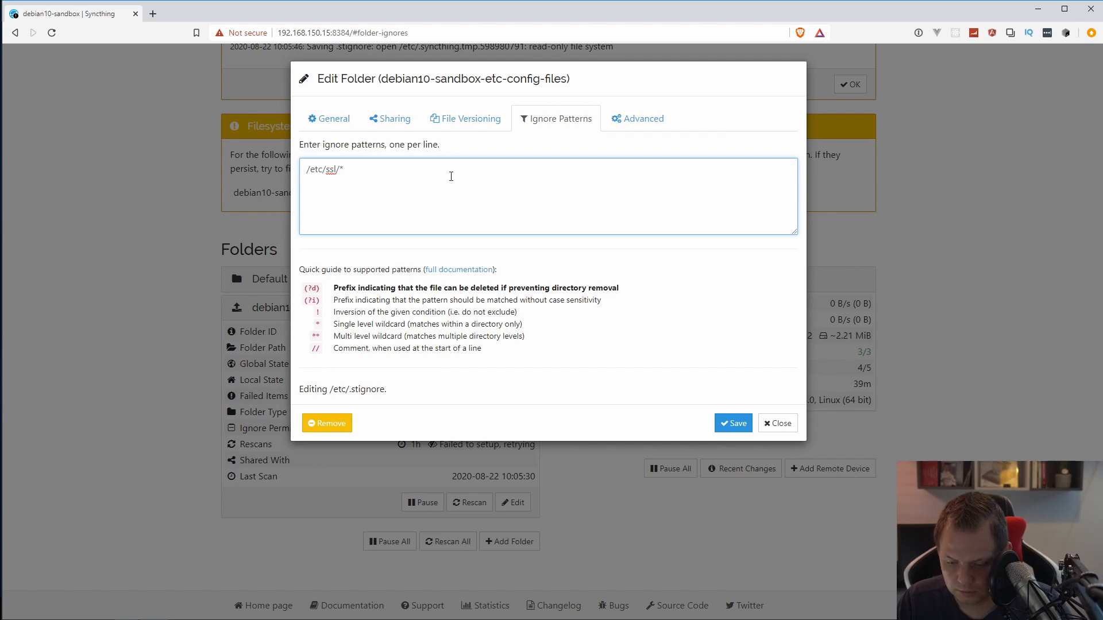
pyautogui.write('/* *.tmp')
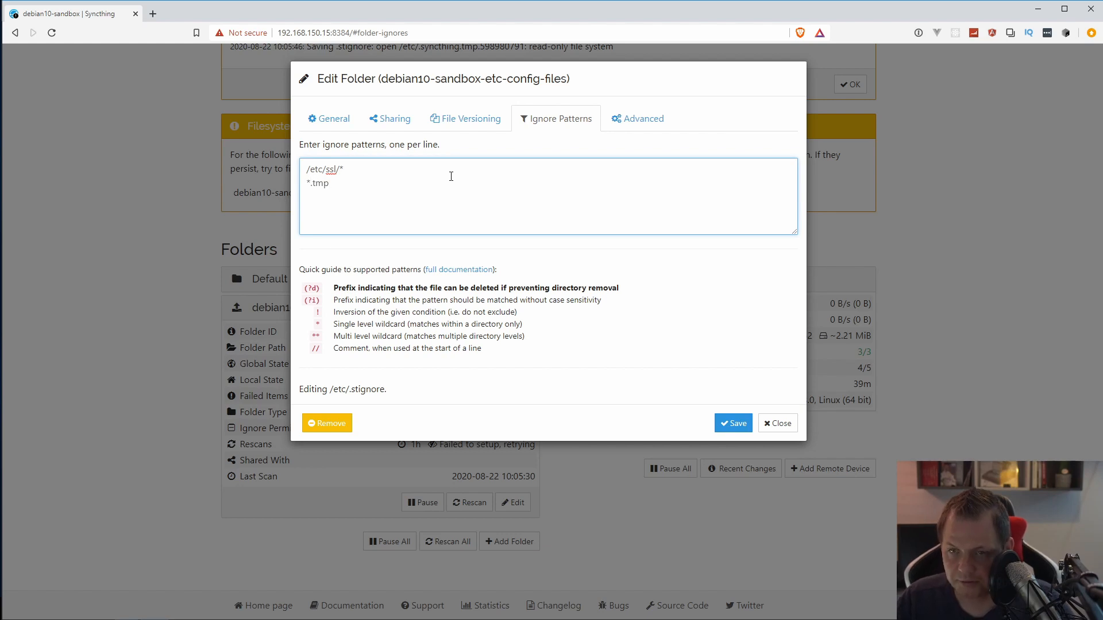
pyautogui.click(729, 425)
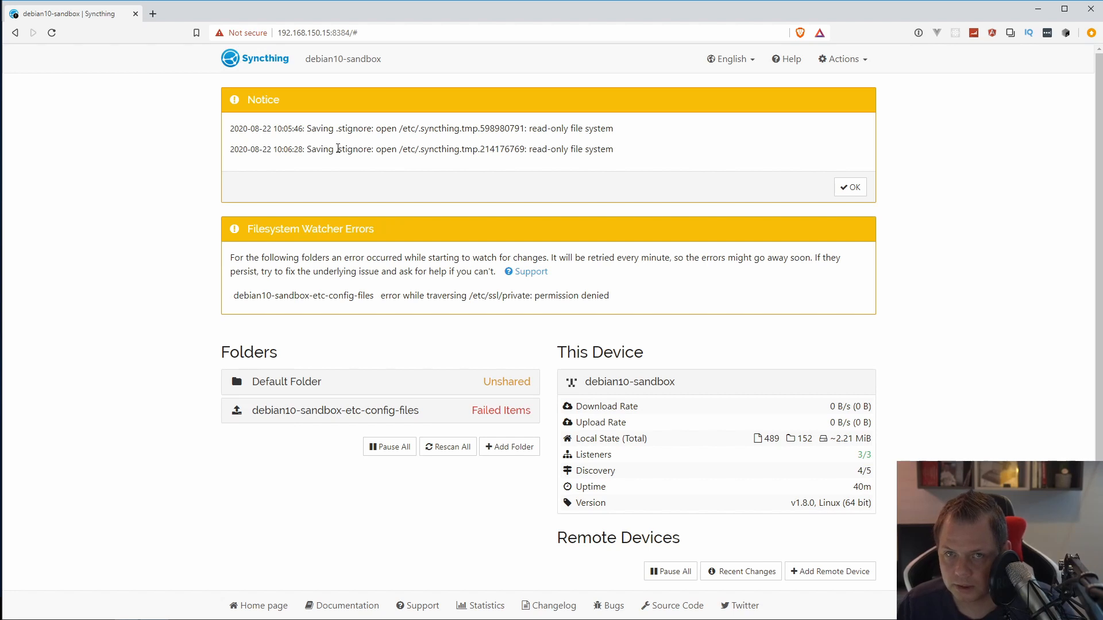
# Copy the stignore file name from the latest notice about saving it.
pyautogui.moveTo(337, 149); pyautogui.dragTo(370, 152)
pyautogui.rightClick(366, 158)
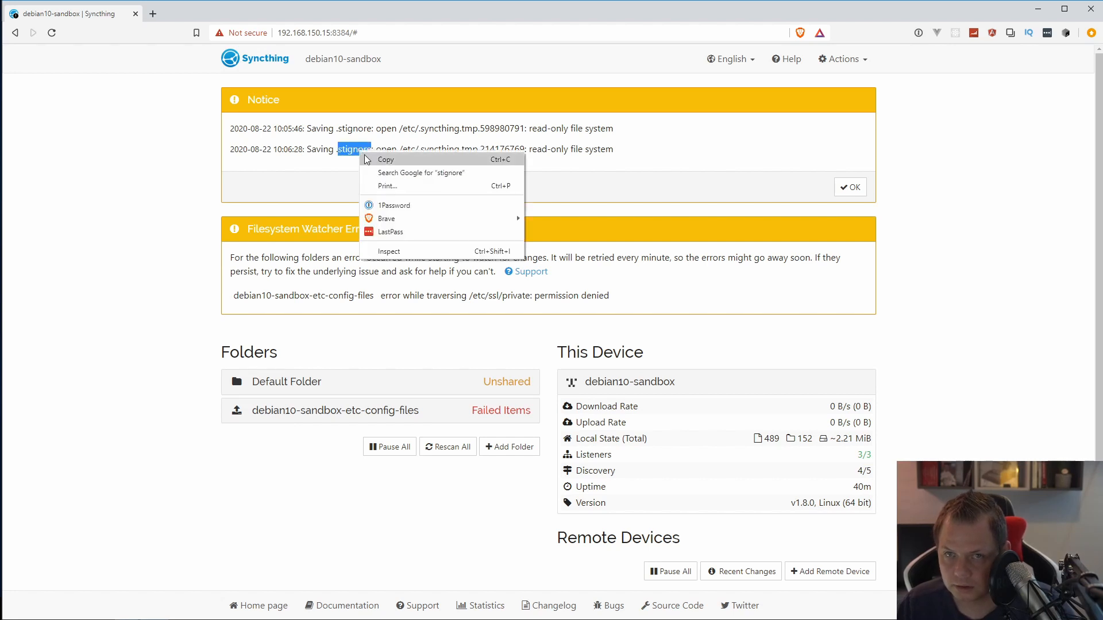
pyautogui.click(369, 160)
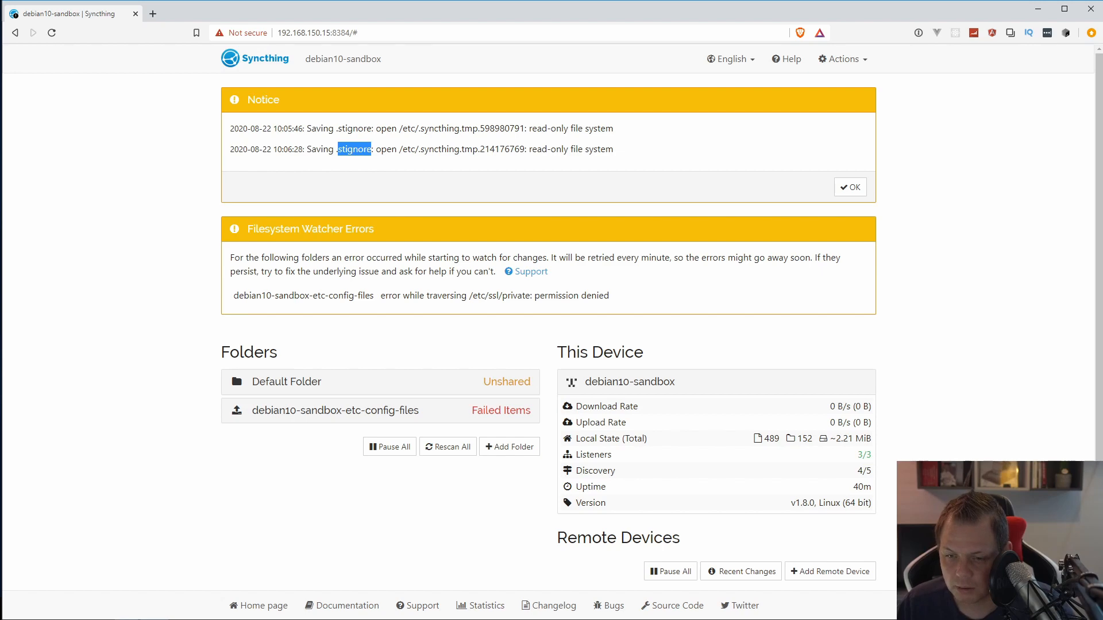
# Switch to the terminal and create an empty .stignore file in /etc using sudo nano.
pyautogui.hotkey('alt', 'Tab')
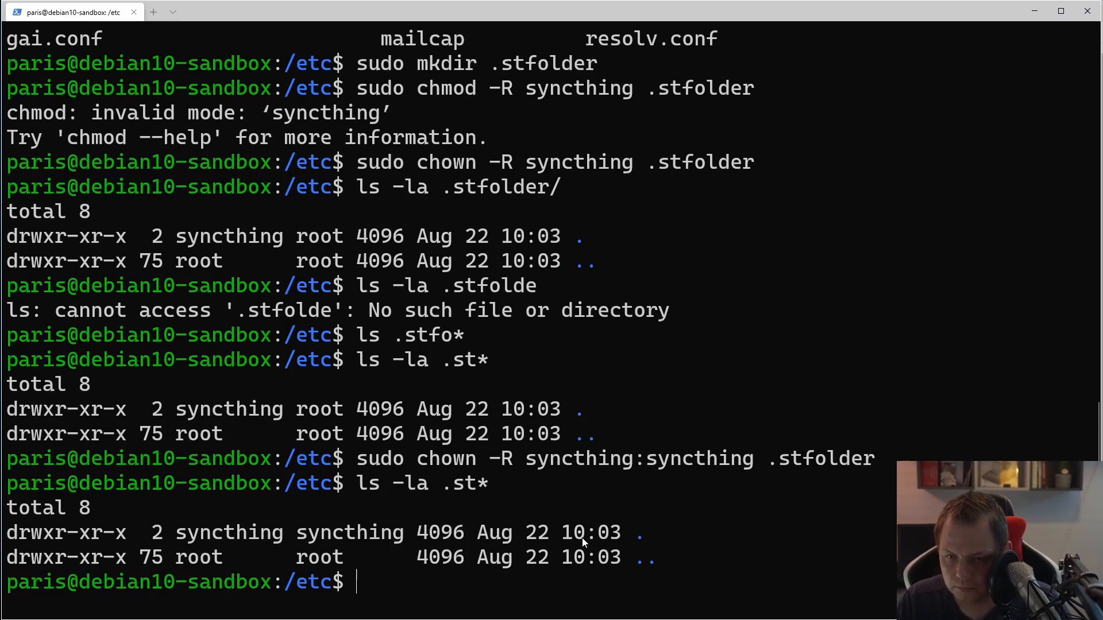
pyautogui.write('sudo na')
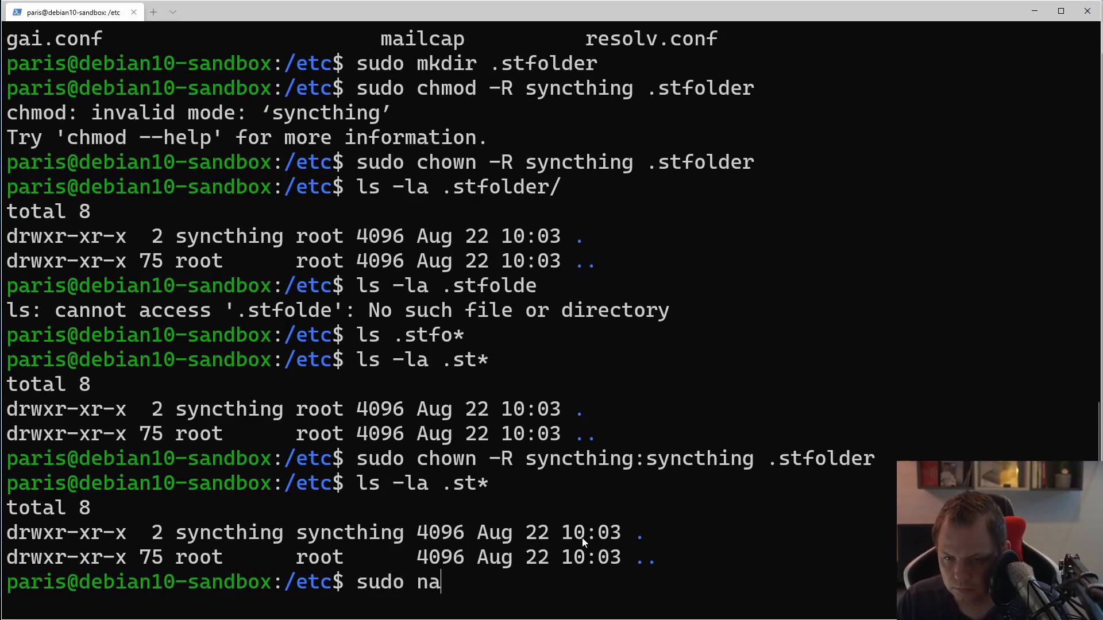
pyautogui.write('no stignore')
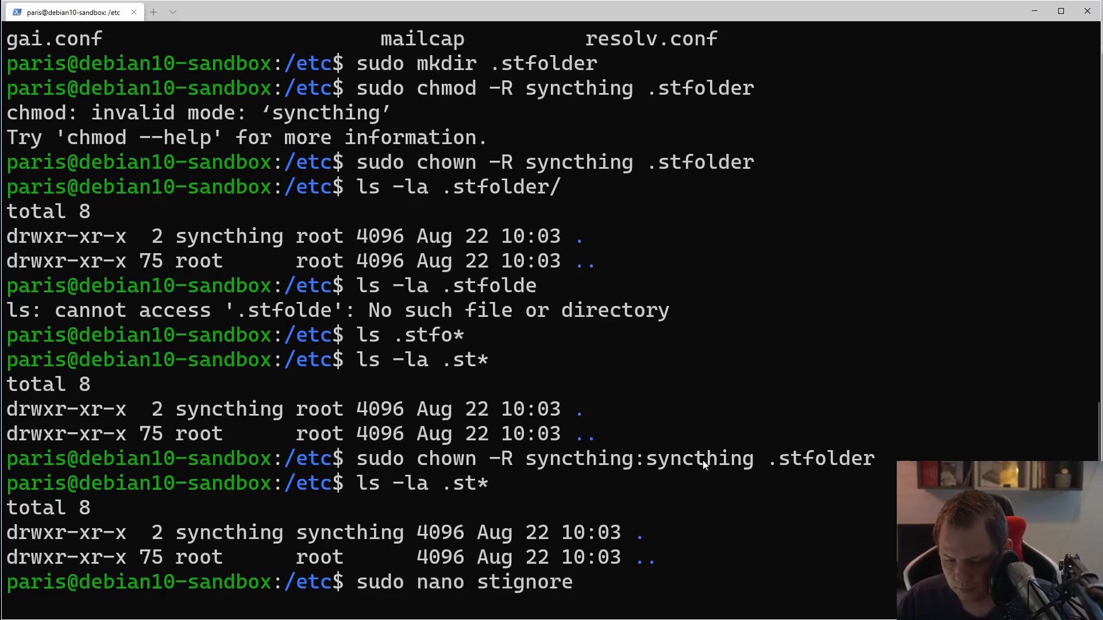
pyautogui.press('Left')
pyautogui.press('Left')
pyautogui.press('Left')
pyautogui.press('Left')
pyautogui.press('Left')
pyautogui.press('Left')
pyautogui.press('Left')
pyautogui.press('Left')
pyautogui.write('.')
pyautogui.press('Return')
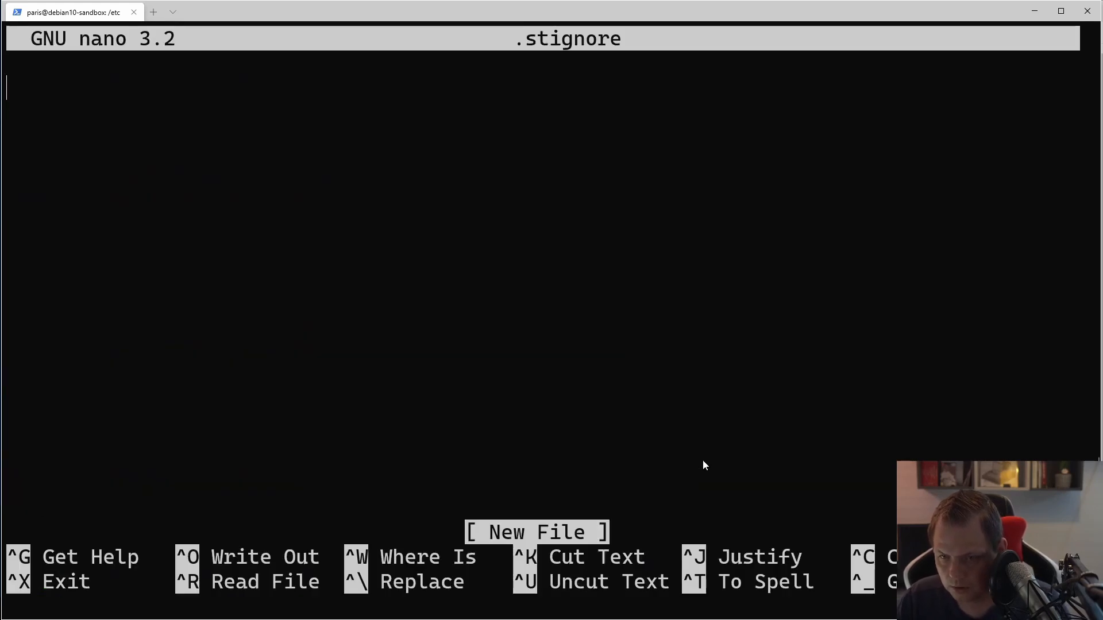
pyautogui.hotkey('ctrl', 'o')
pyautogui.press('Return')
pyautogui.hotkey('ctrl', 'x')
# Change the owner and group of .stignore to syncthing:syncthing with a non-recursive sudo chown.
pyautogui.press('Up')
pyautogui.press('Up')
pyautogui.press('Up')
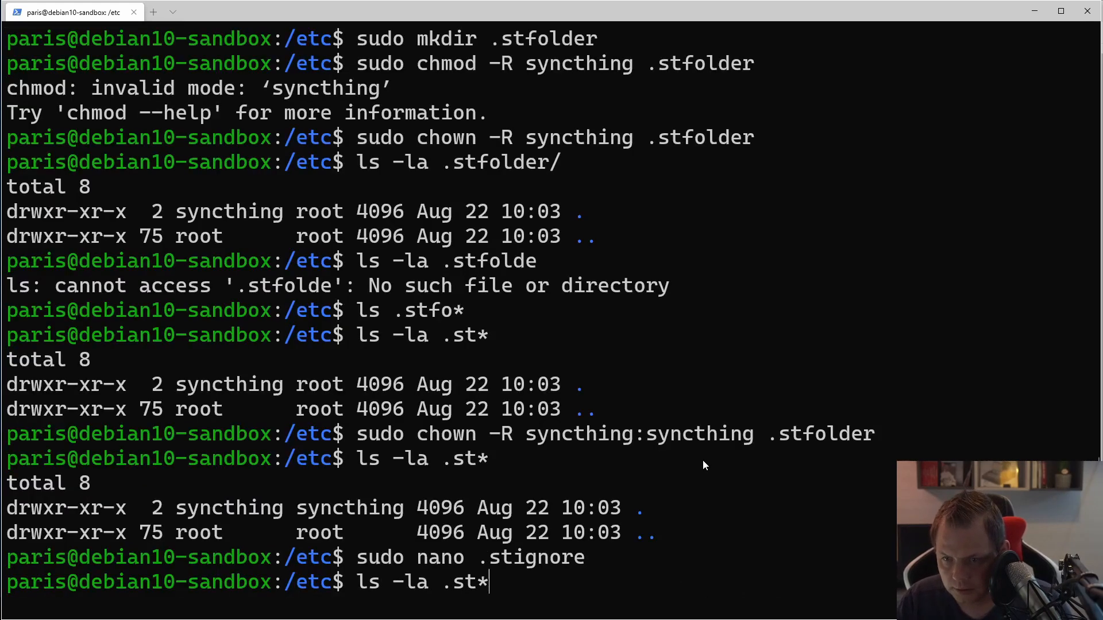
pyautogui.press('Left')
pyautogui.press('Left')
pyautogui.press('Left')
pyautogui.press('Left')
pyautogui.press('Left')
pyautogui.press('Left')
pyautogui.press('Left')
pyautogui.press('Left')
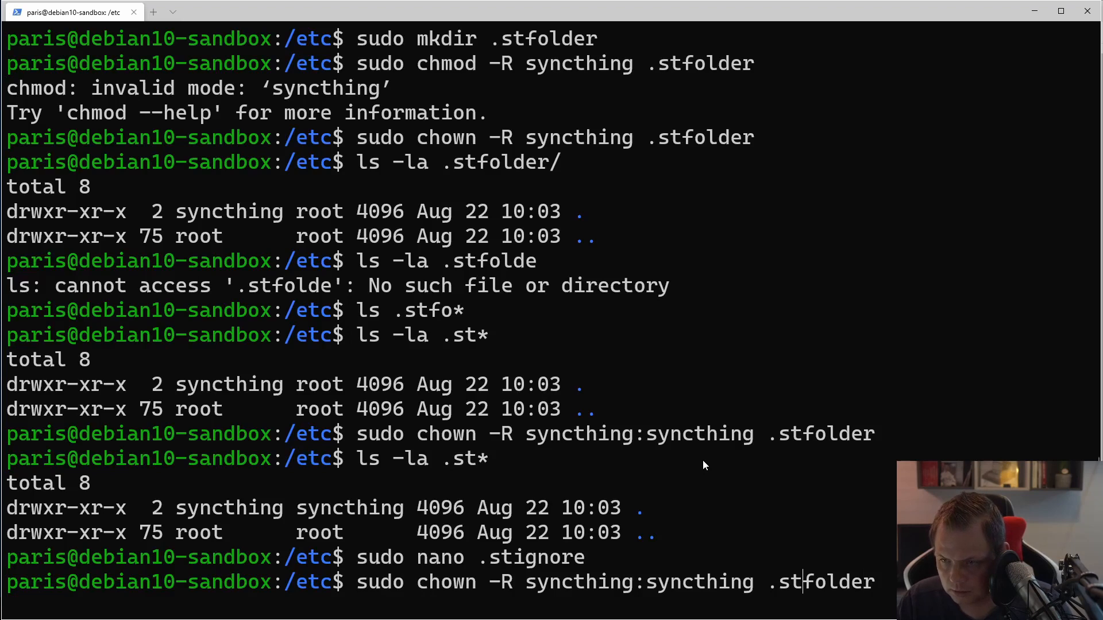
pyautogui.press('Delete')
pyautogui.press('Delete')
pyautogui.press('Delete')
pyautogui.press('Delete')
pyautogui.press('Delete')
pyautogui.press('Delete')
pyautogui.press('Delete')
pyautogui.press('Delete')
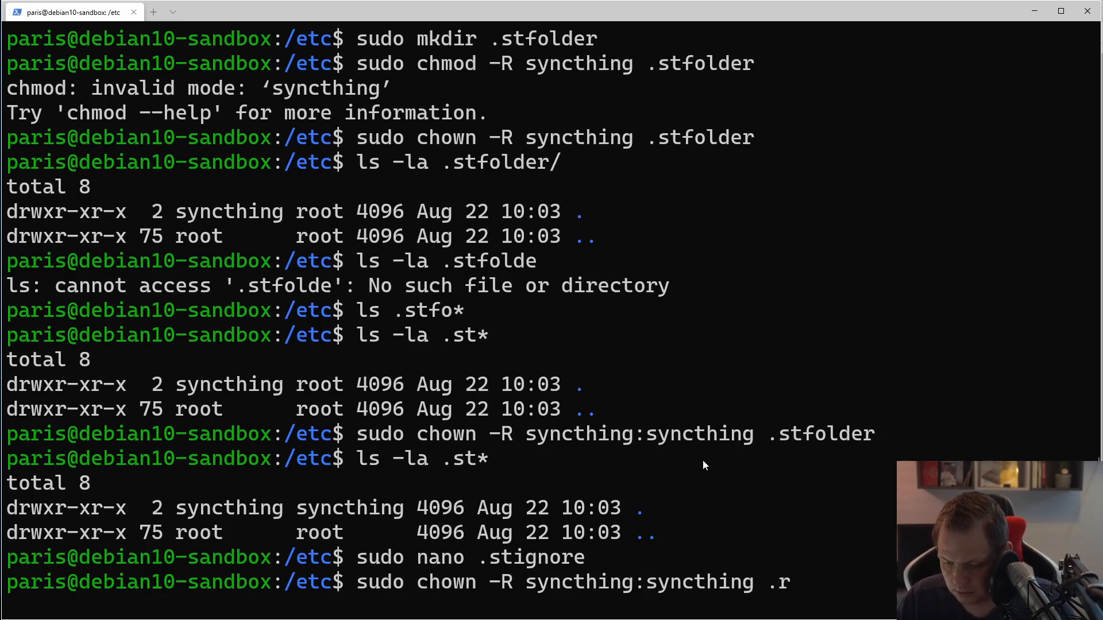
pyautogui.write('stignore')
pyautogui.press('Left')
pyautogui.press('Left')
pyautogui.press('Left')
pyautogui.press('Left')
pyautogui.press('Left')
pyautogui.press('Left')
pyautogui.press('Left')
pyautogui.press('Left')
pyautogui.press('Left')
pyautogui.press('Left')
pyautogui.press('Left')
pyautogui.press('Left')
pyautogui.press('Left')
pyautogui.press('Left')
pyautogui.press('Left')
pyautogui.press('Left')
pyautogui.press('Left')
pyautogui.press('Left')
pyautogui.press('Left')
pyautogui.press('Left')
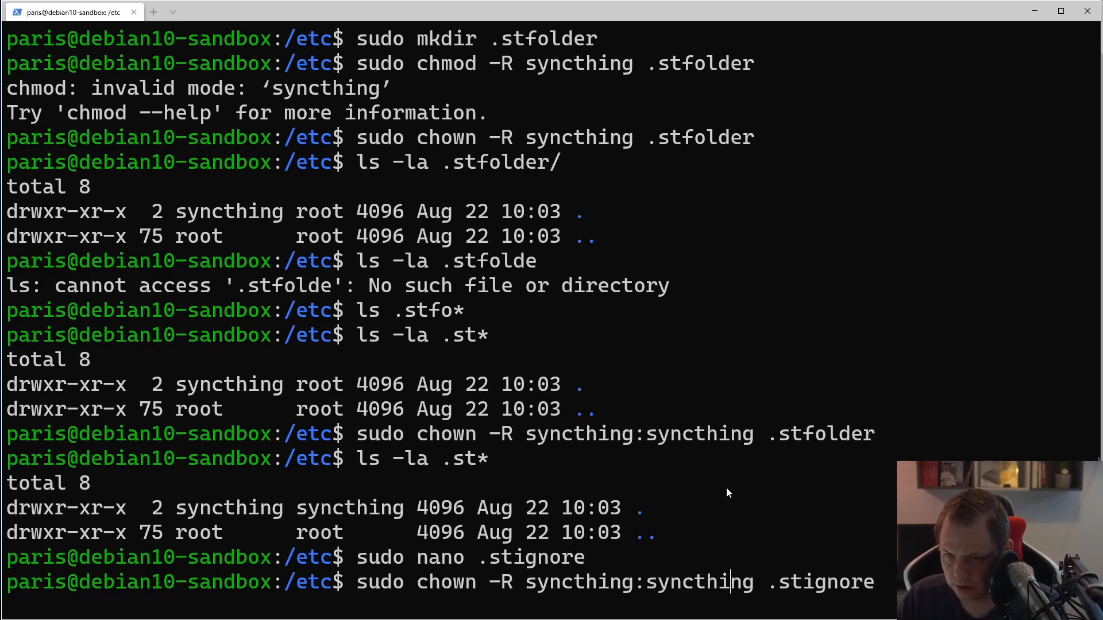
pyautogui.press('Left')
pyautogui.press('Left')
pyautogui.press('BackSpace')
pyautogui.press('BackSpace')
pyautogui.press('BackSpace')
pyautogui.press('BackSpace')
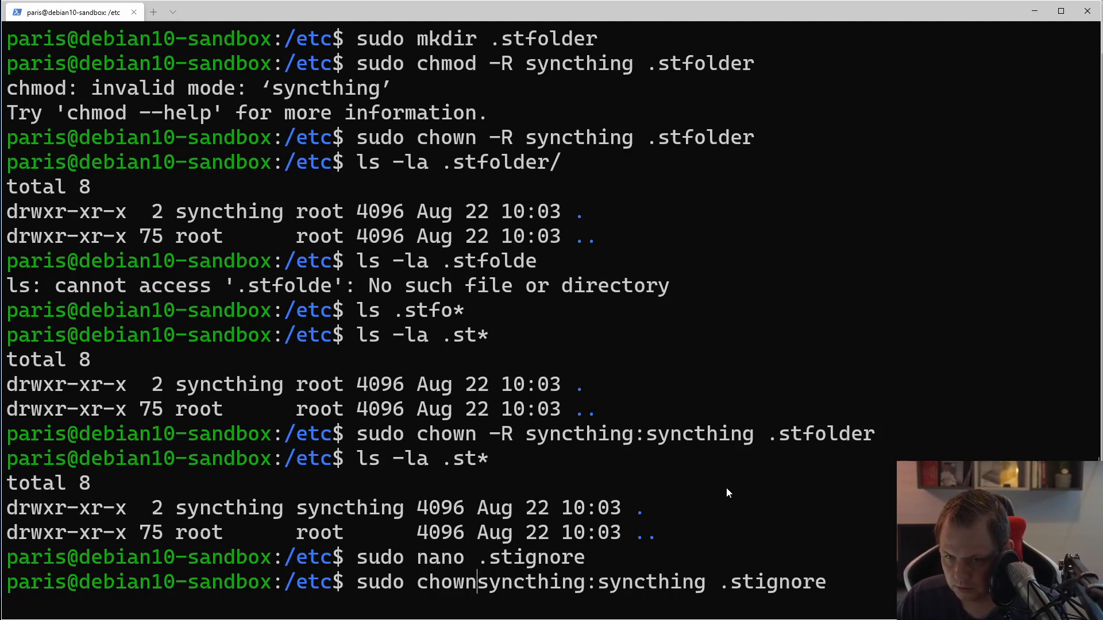
pyautogui.press('Return')
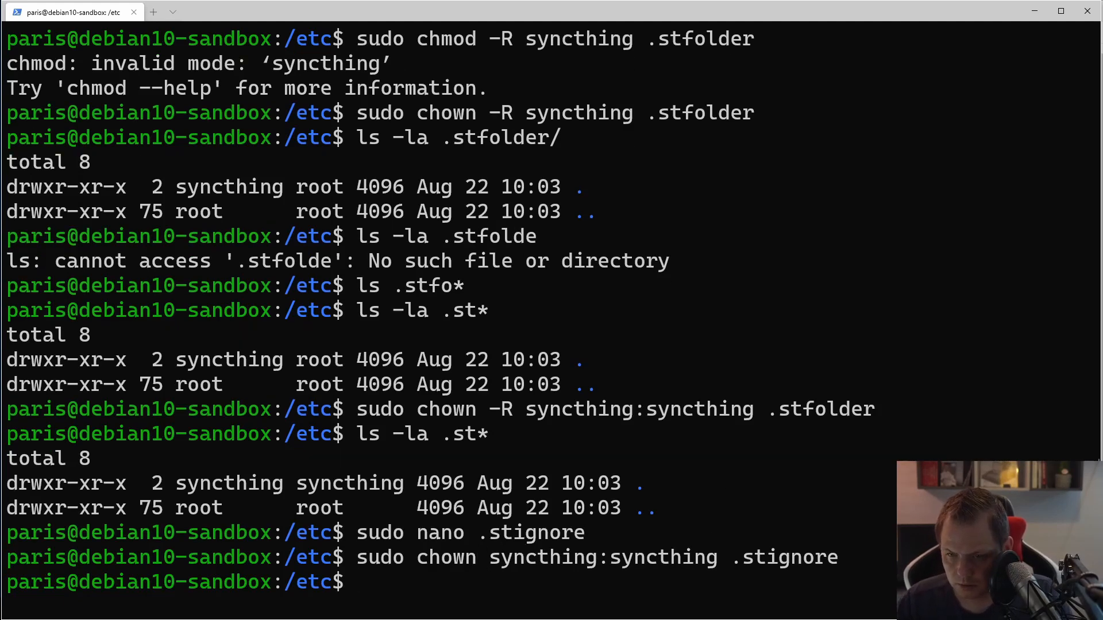
# Switch to the Debian machine's Syncthing page and dismiss the notices about saving .stignore.
pyautogui.hotkey('alt', 'Tab')
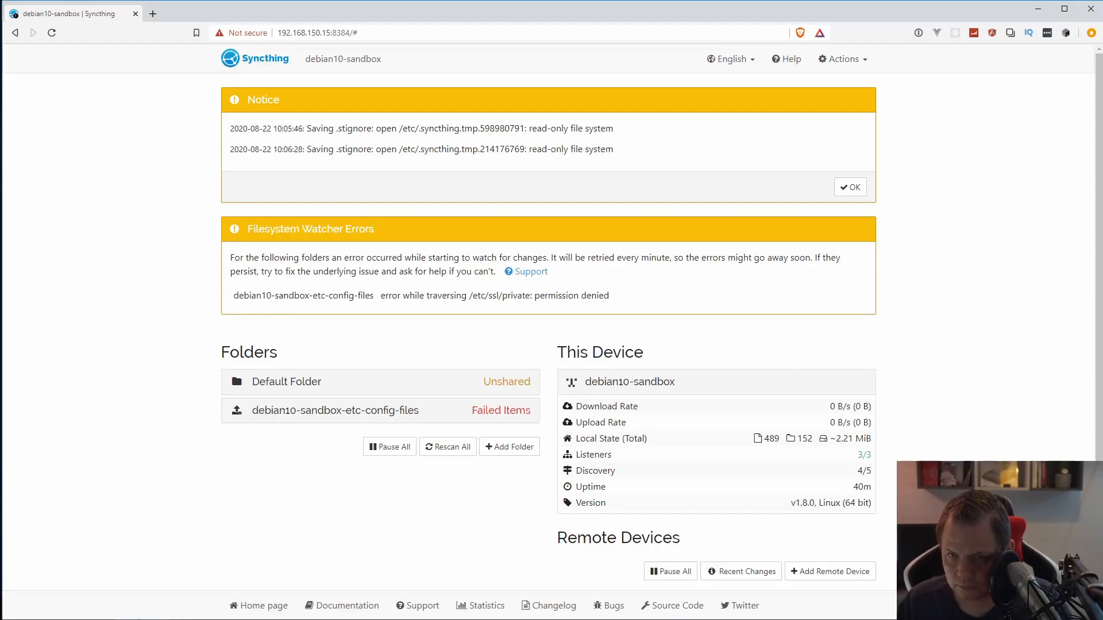
pyautogui.click(857, 190)
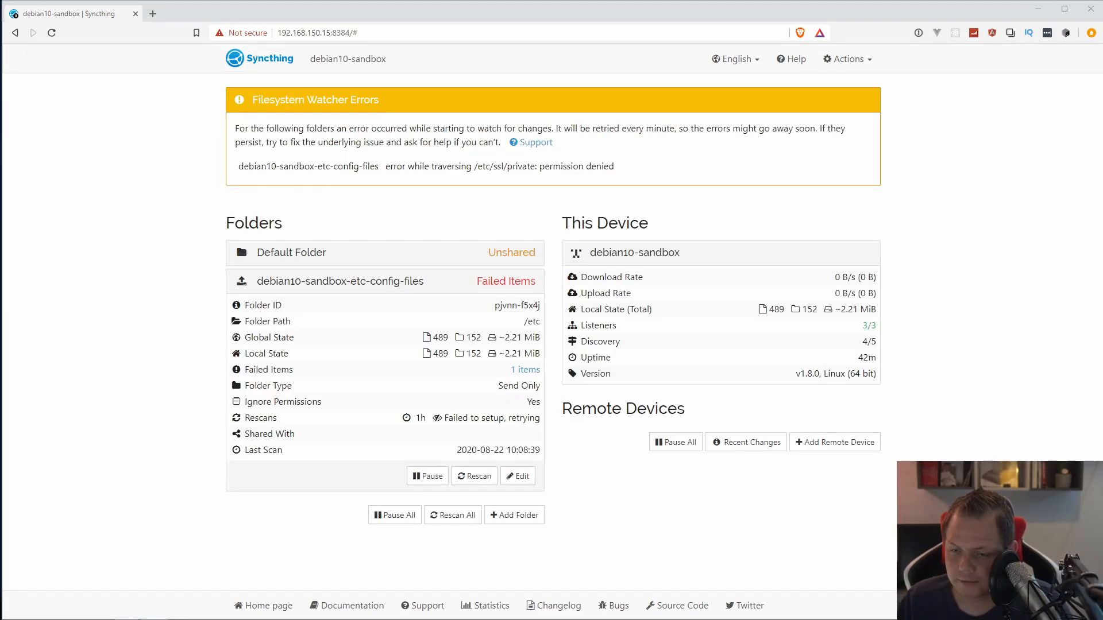
# Switch to the terminal and open .stignore for editing with sudo nano.
pyautogui.hotkey('alt', 'Tab')
pyautogui.press('Up')
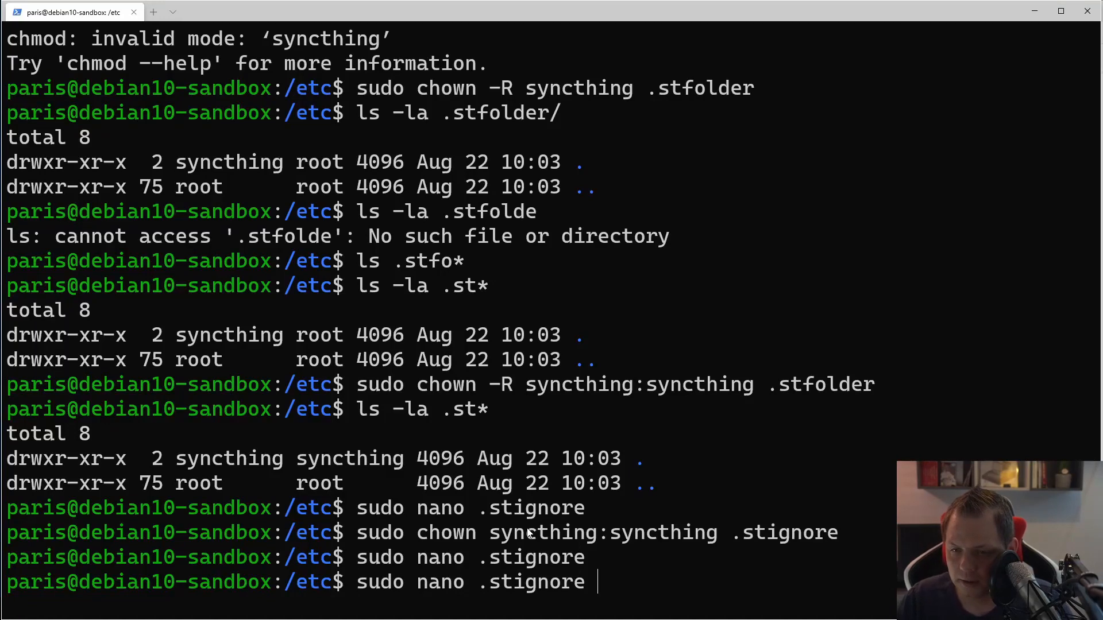
pyautogui.press('Return')
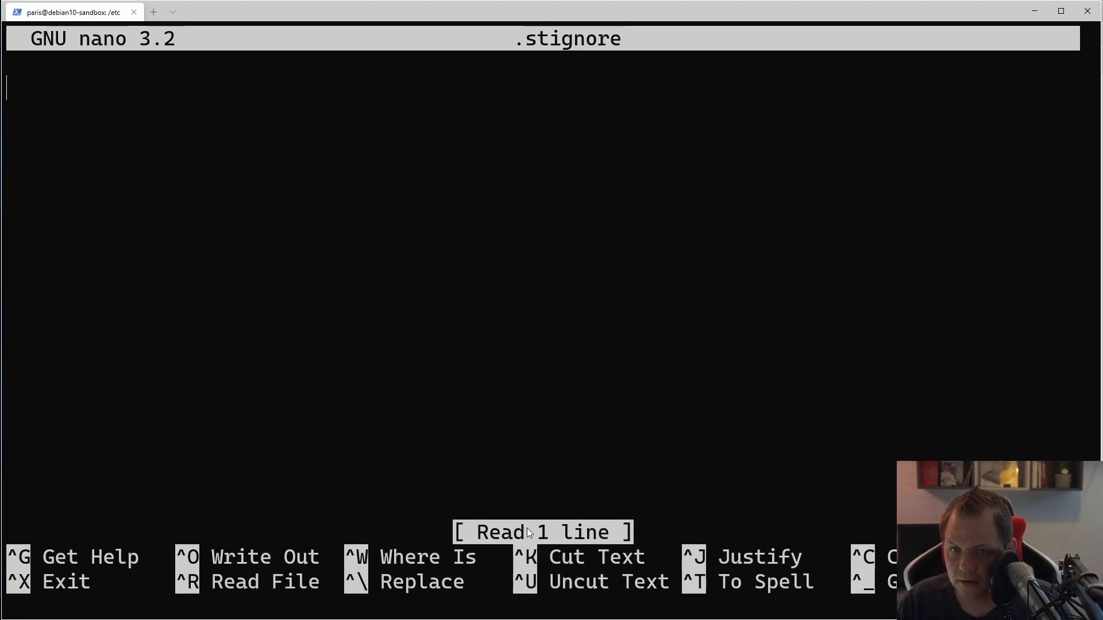
pyautogui.write('ssl*')
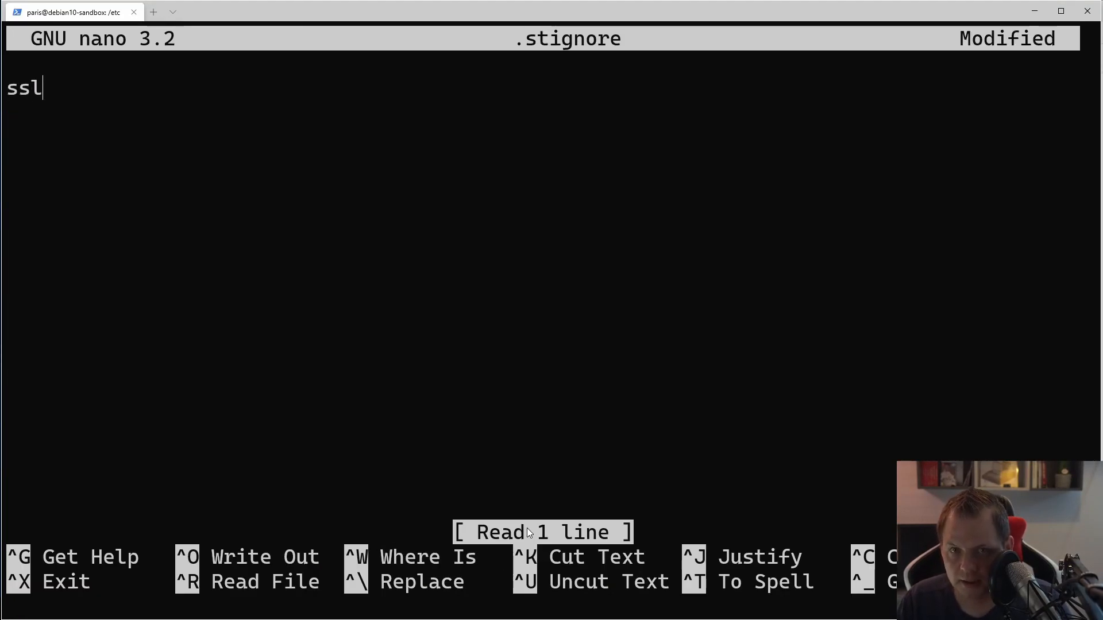
pyautogui.press('BackSpace')
pyautogui.press('BackSpace')
pyautogui.press('BackSpace')
pyautogui.press('BackSpace')
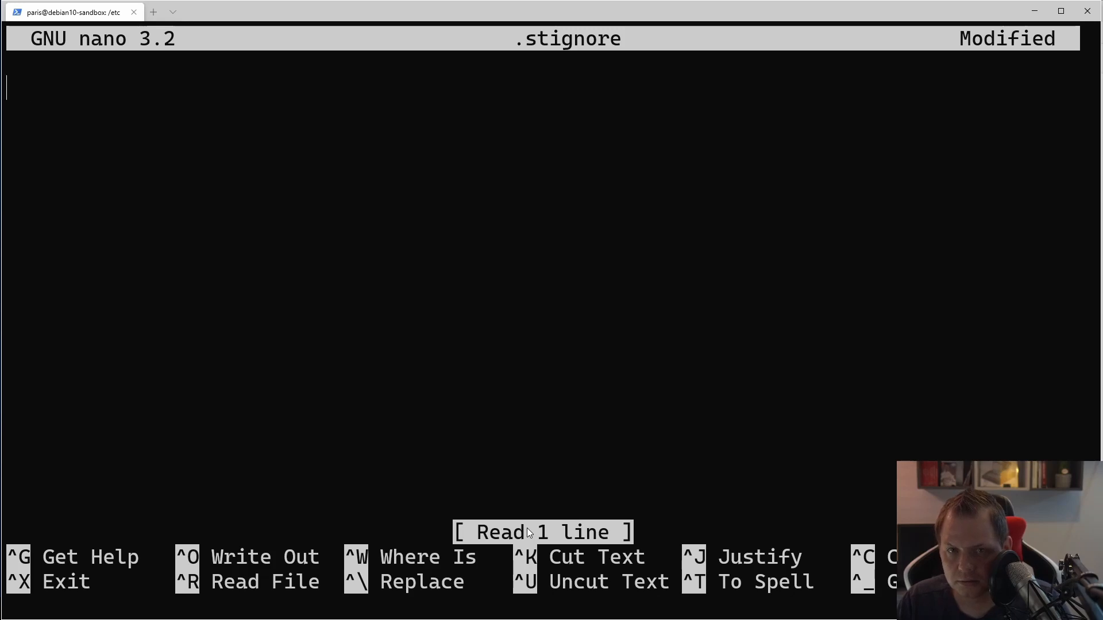
pyautogui.write('ss')
pyautogui.press('BackSpace')
pyautogui.press('BackSpace')
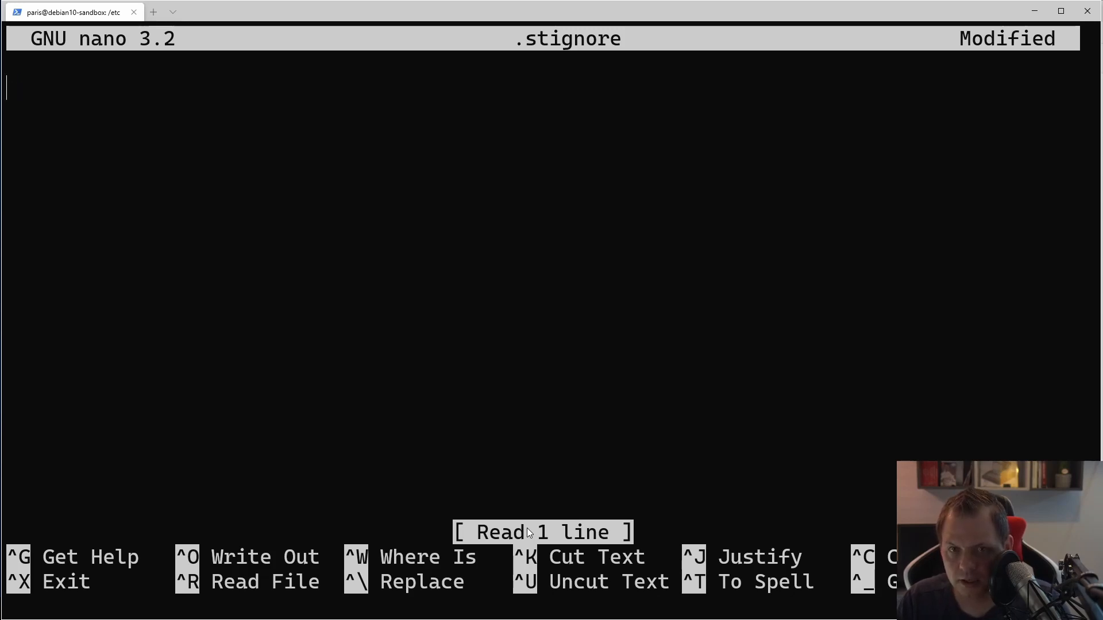
pyautogui.write('//s')
pyautogui.press('BackSpace')
pyautogui.press('BackSpace')
pyautogui.press('BackSpace')
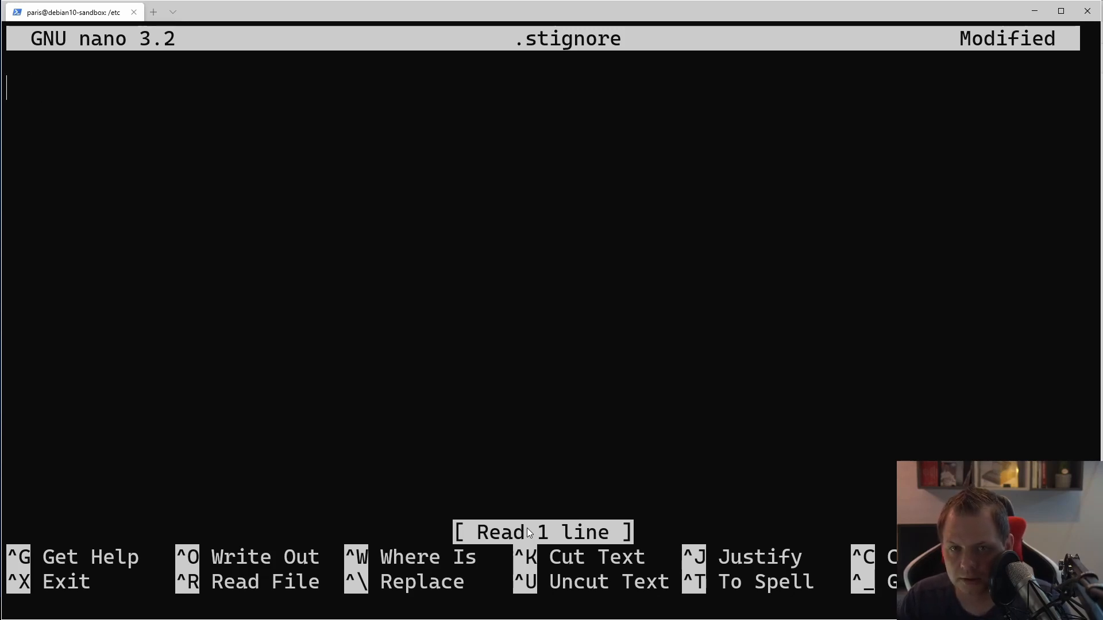
# Save the pattern ssl* in .stignore, and rescan the debian10-sandbox-etc-config-files folder in Syncthing.
pyautogui.write('ssl')
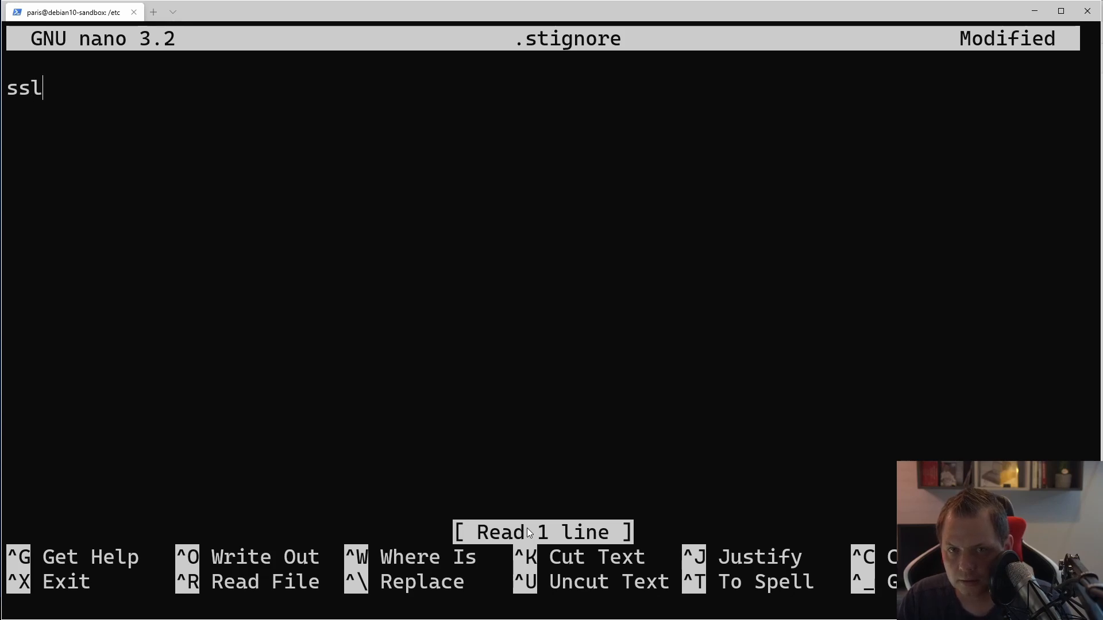
pyautogui.write('*')
pyautogui.hotkey('ctrl', 'o')
pyautogui.press('Return')
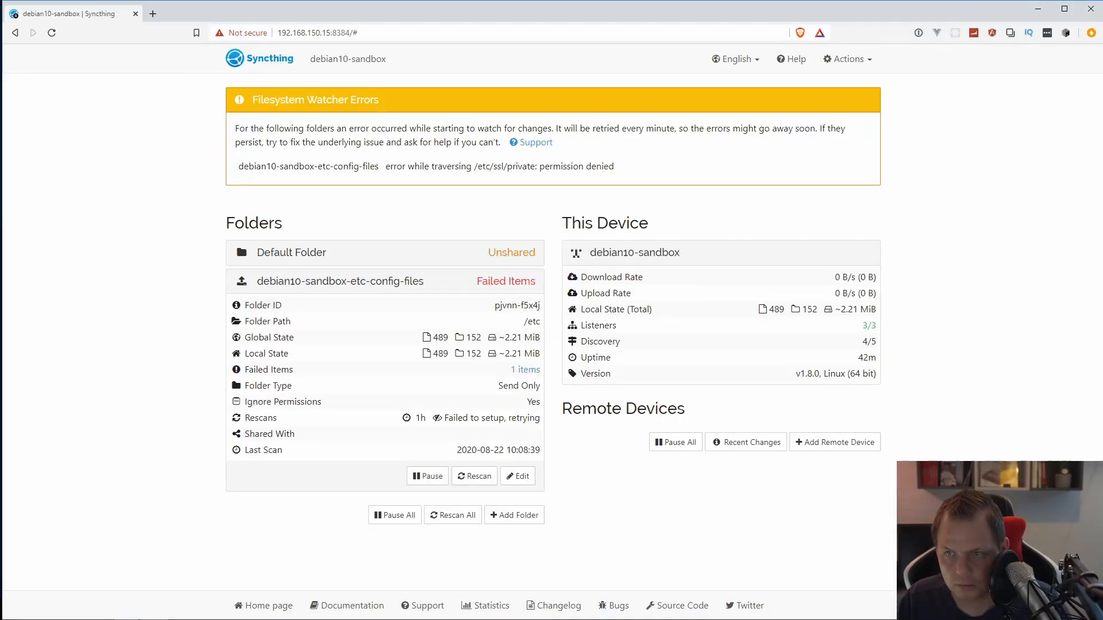
pyautogui.click(468, 477)
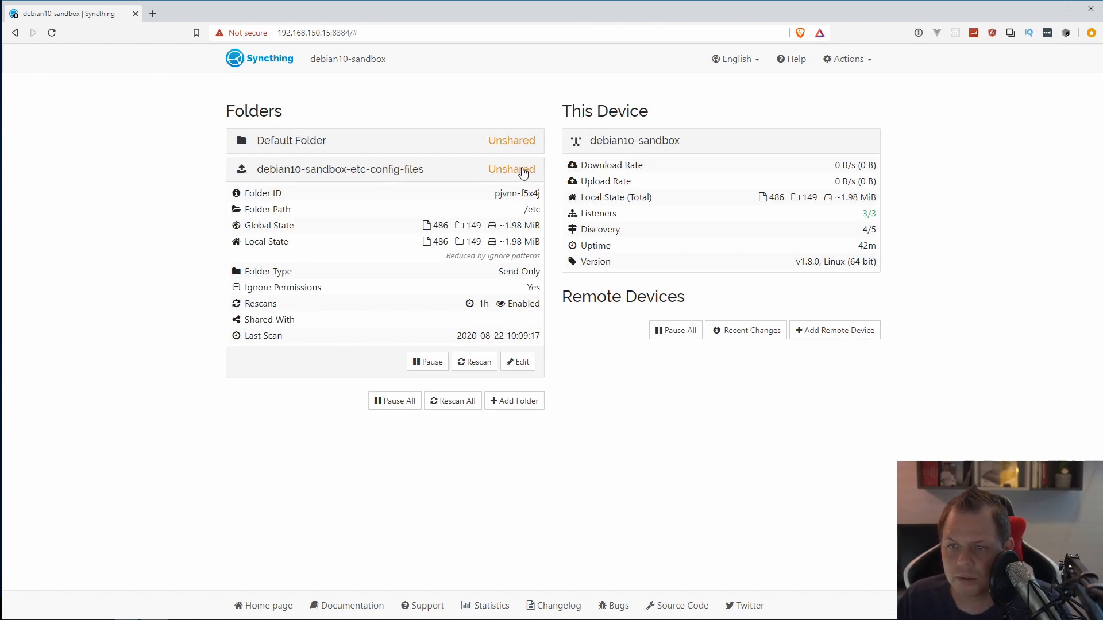
# Start adding a remote device on debian10-sandbox, and copy the device ID from the Windows server's Syncthing.
pyautogui.click(856, 331)
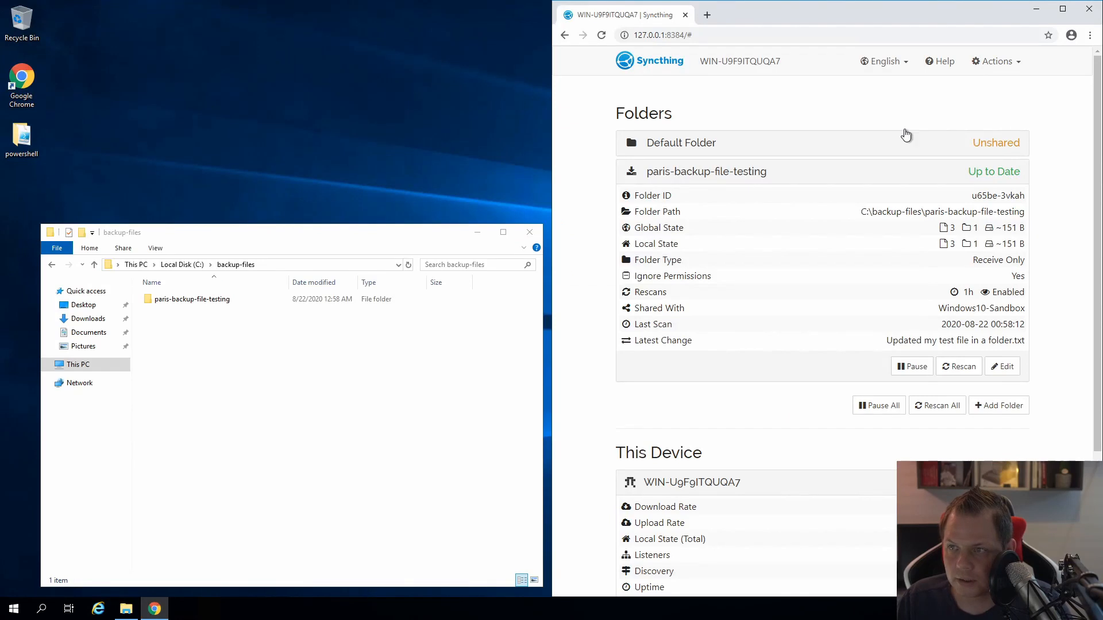
pyautogui.click(997, 62)
pyautogui.click(980, 104)
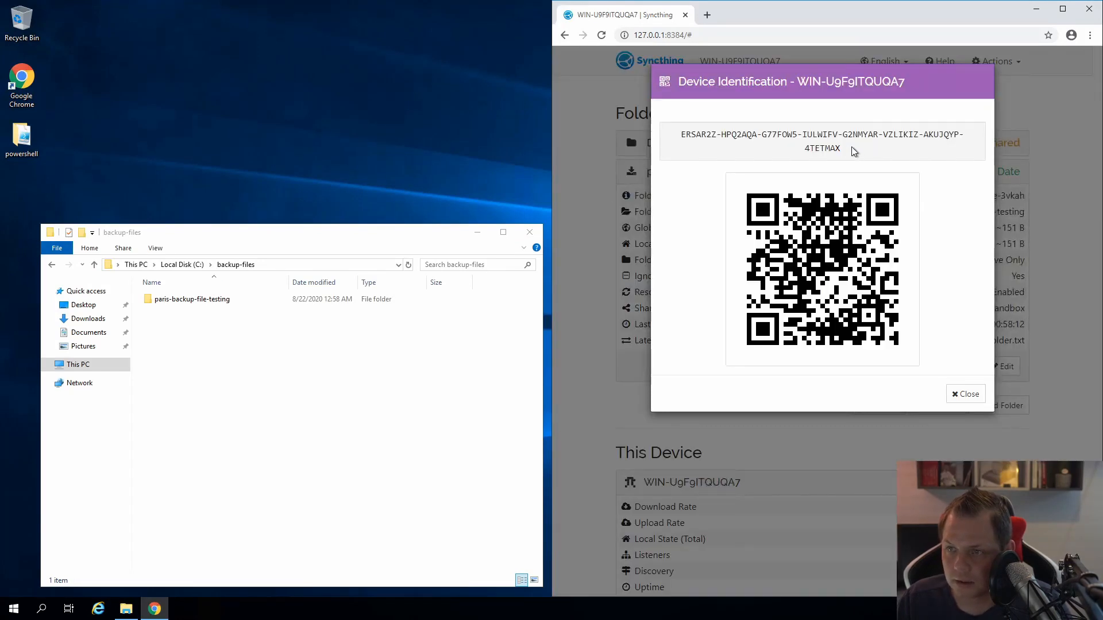
pyautogui.tripleClick(855, 151)
pyautogui.rightClick(731, 134)
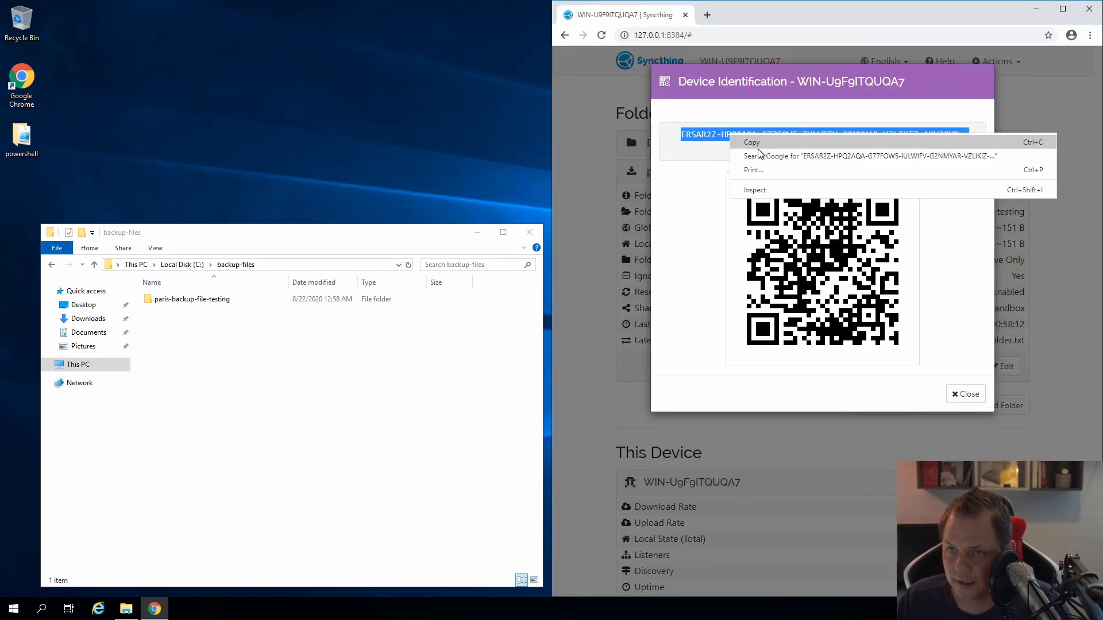
pyautogui.click(747, 142)
pyautogui.click(966, 394)
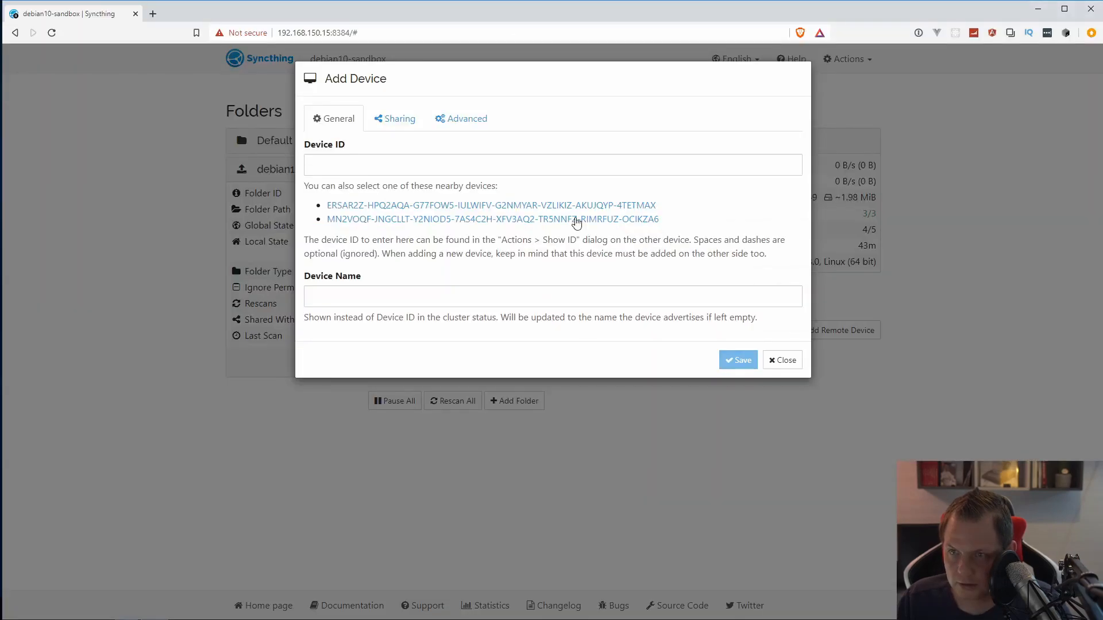
# Add the remote device on debian10-sandbox with the copied device ID and the name WindowsServer2019-Sandbox.
pyautogui.click(574, 162)
pyautogui.hotkey('ctrl', 'v')
pyautogui.press('Tab')
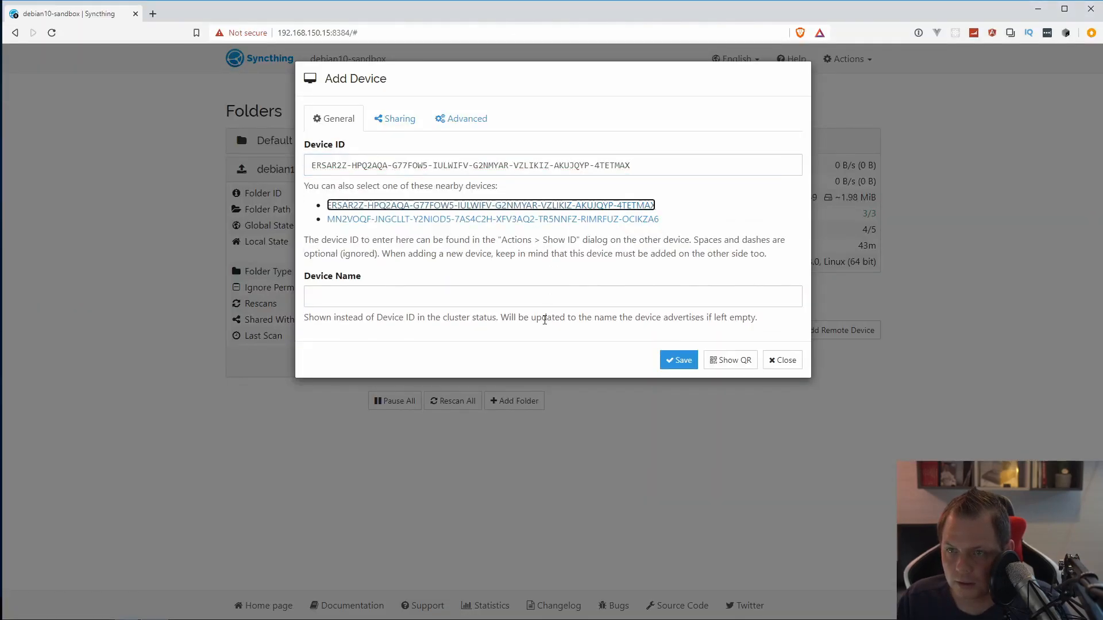
pyautogui.press('Tab')
pyautogui.click(534, 298)
pyautogui.write('Window')
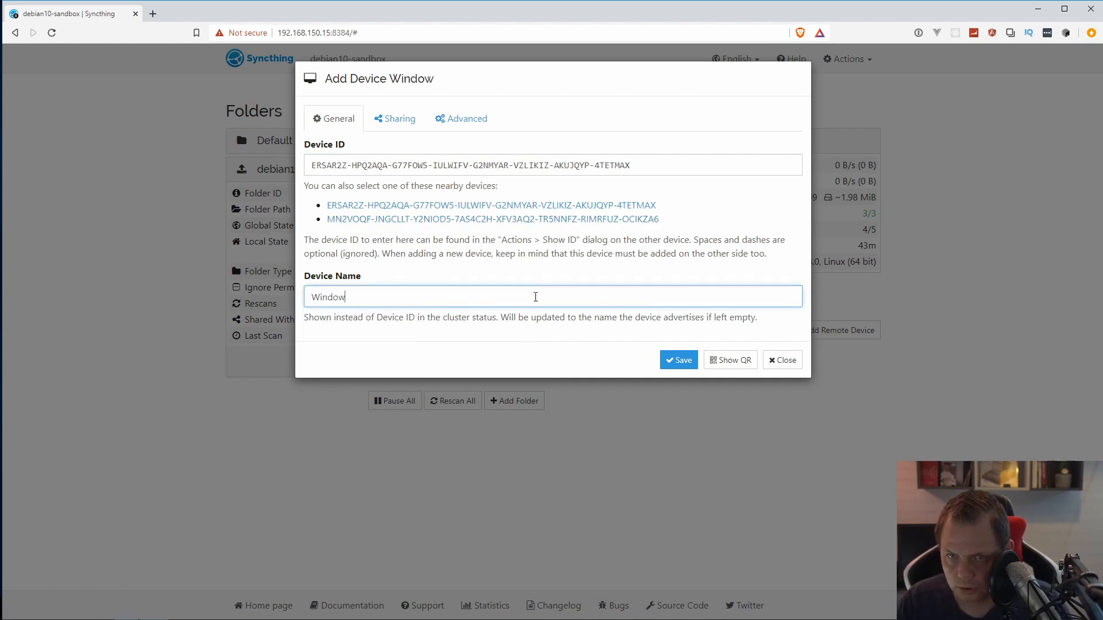
pyautogui.write('sServer')
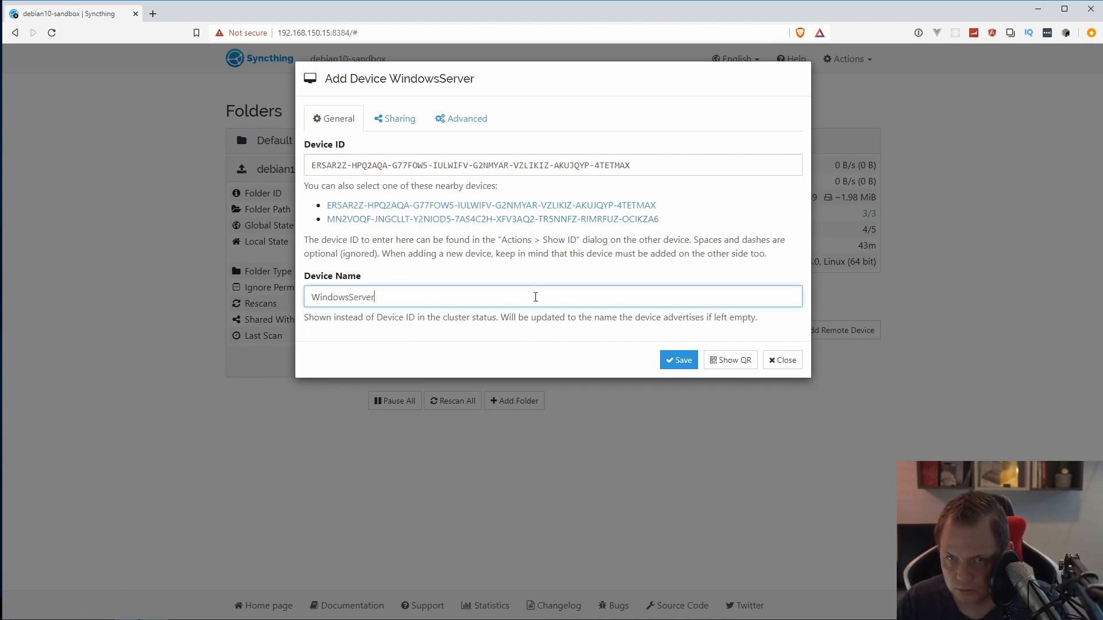
pyautogui.write('2019-Sandbox')
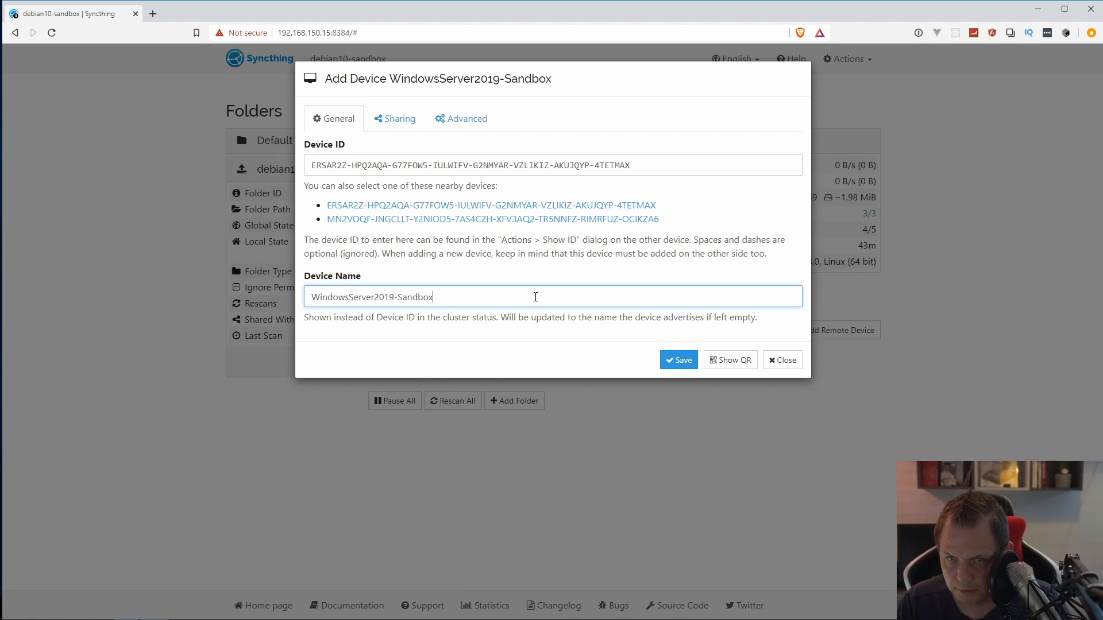
pyautogui.click(681, 360)
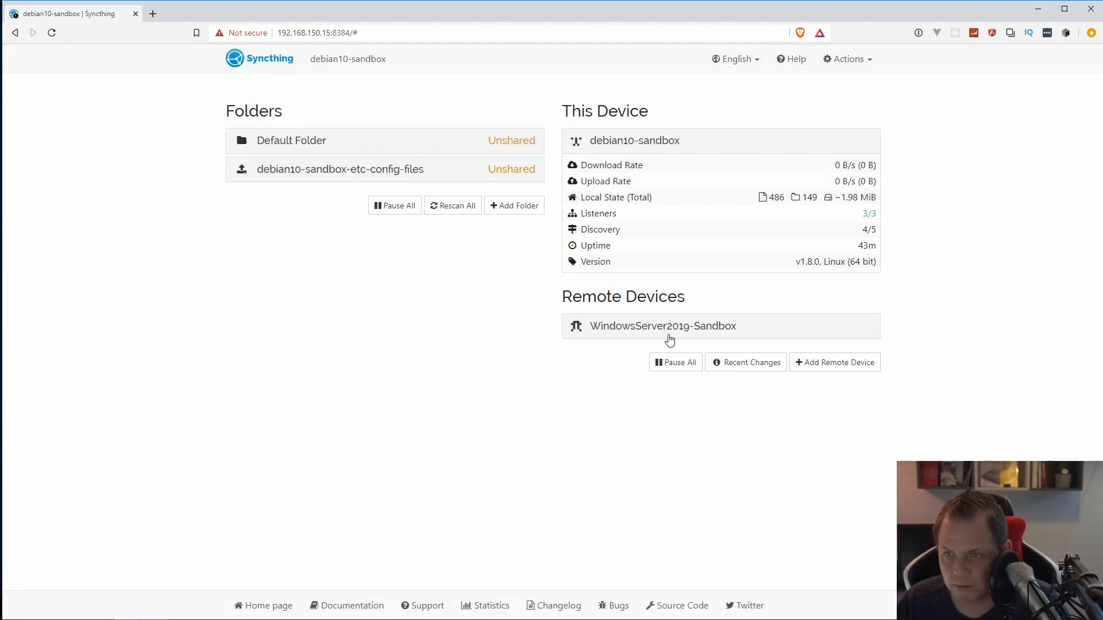
# Share the debian10-sandbox-etc-config-files folder with the WindowsServer2019-Sandbox device and save the folder.
pyautogui.click(669, 336)
pyautogui.click(504, 174)
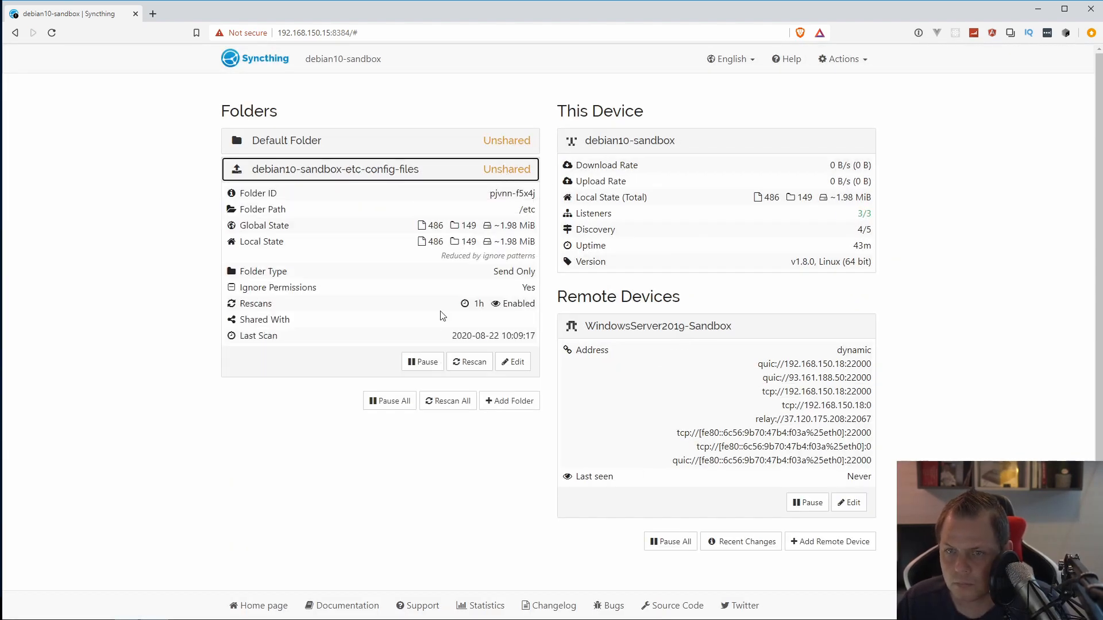
pyautogui.click(510, 362)
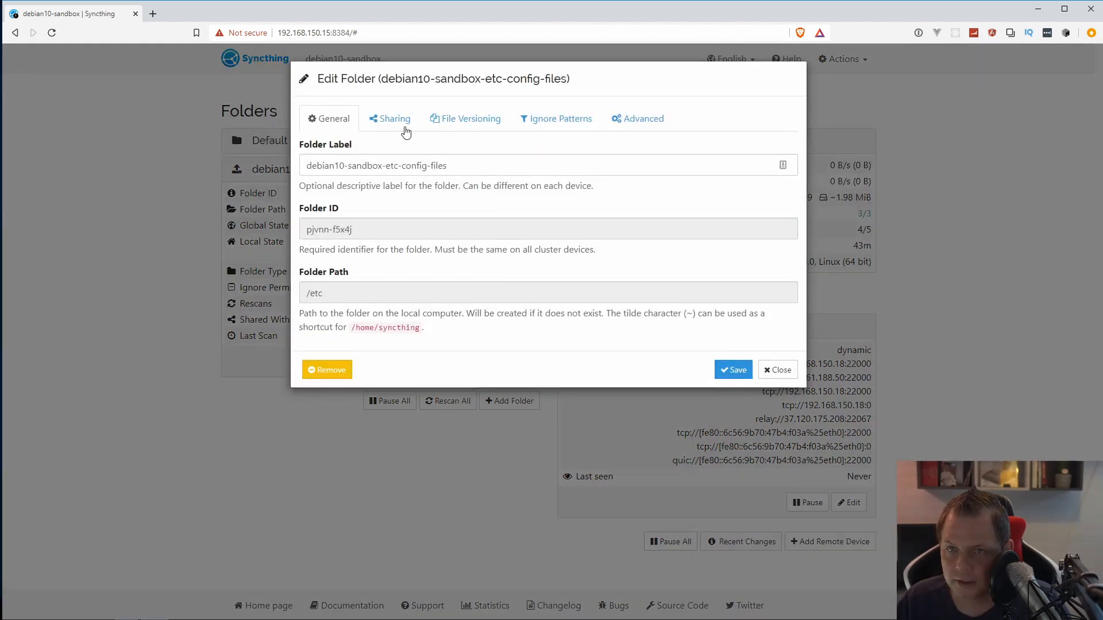
pyautogui.click(404, 129)
pyautogui.click(391, 185)
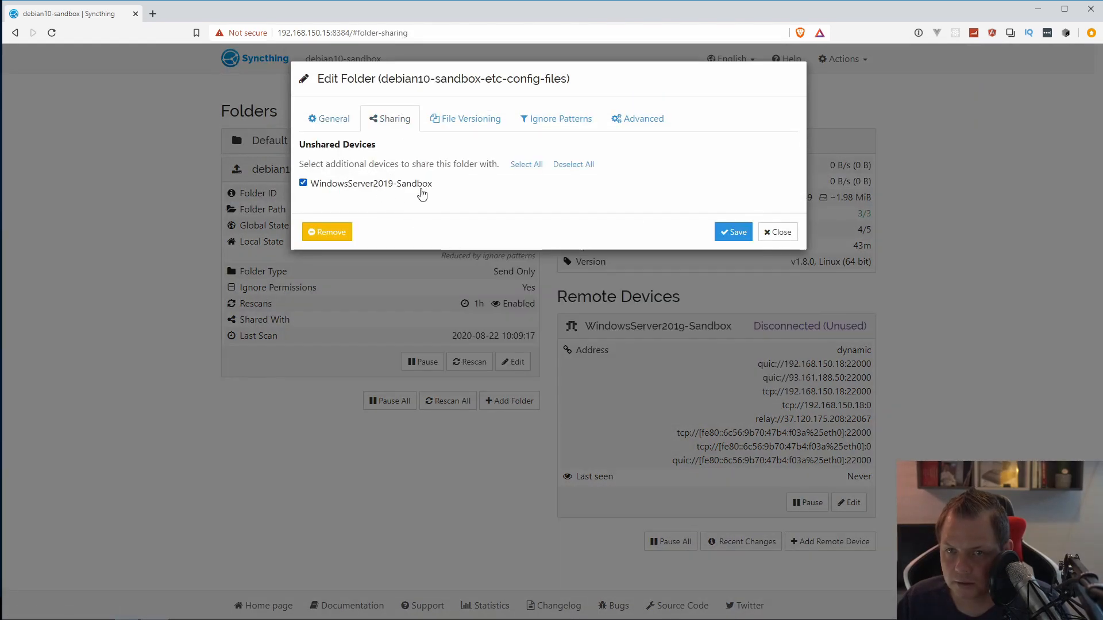
pyautogui.click(734, 232)
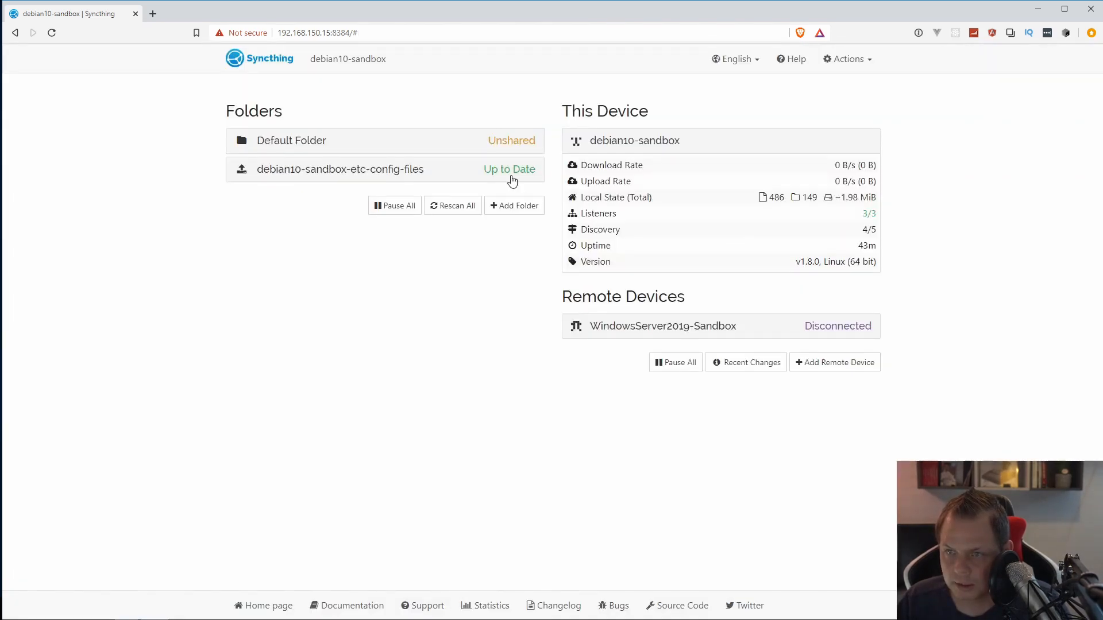
# Examine the details of the debian10-sandbox-etc-config-files folder and the WindowsServer2019-Sandbox device.
pyautogui.click(512, 182)
pyautogui.click(701, 327)
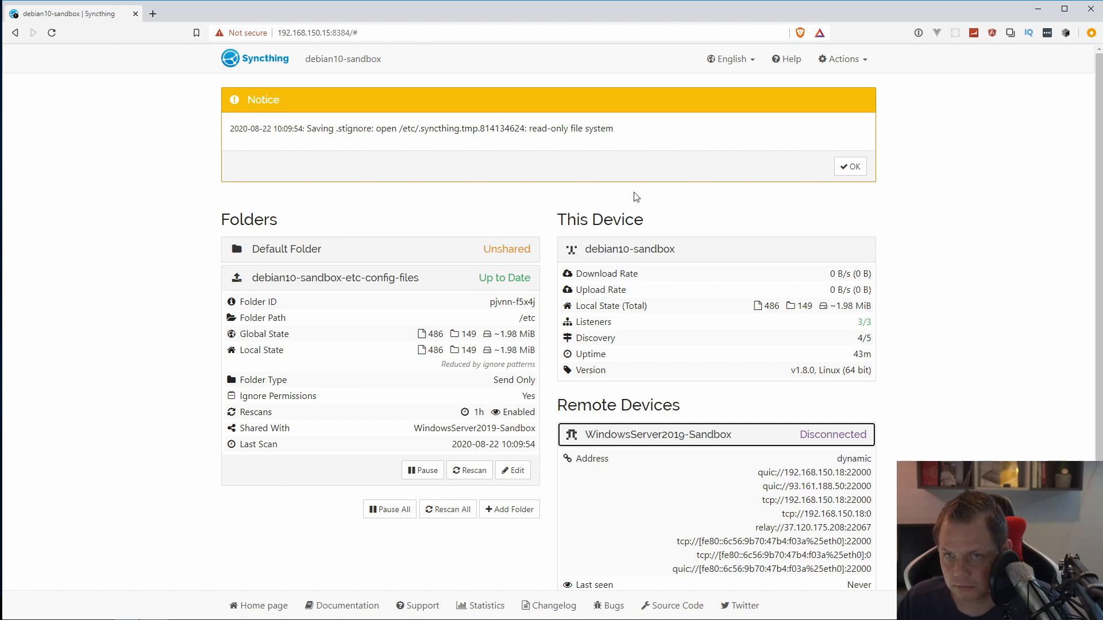
# Switch to the Windows server's Syncthing and accept the new debian10-sandbox device under the name Debian10-sandbox.
pyautogui.click(589, 129)
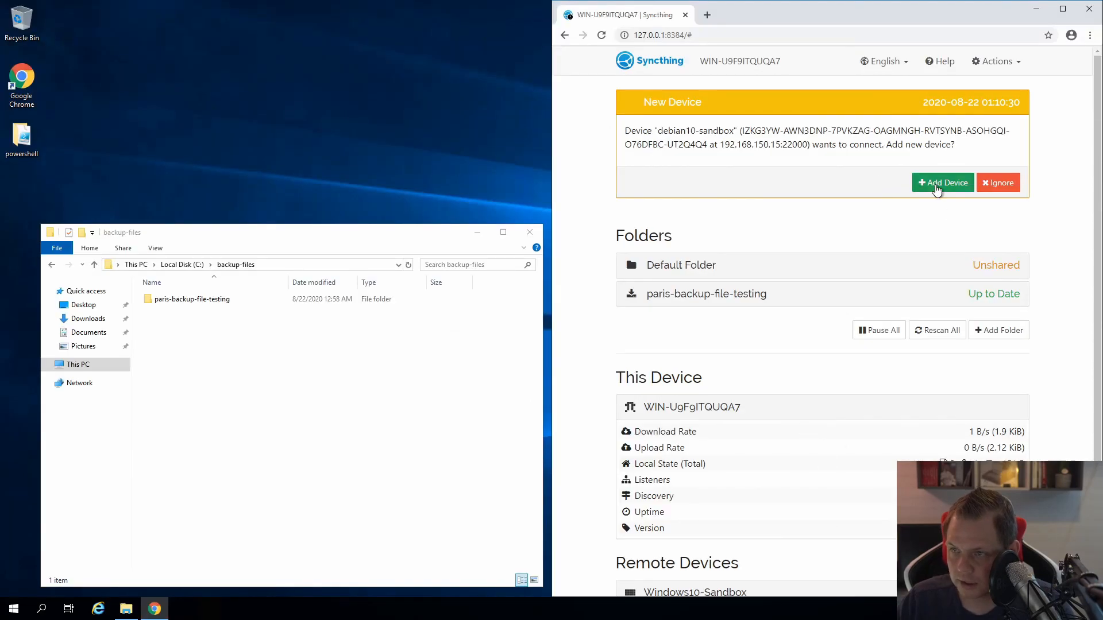
pyautogui.click(917, 185)
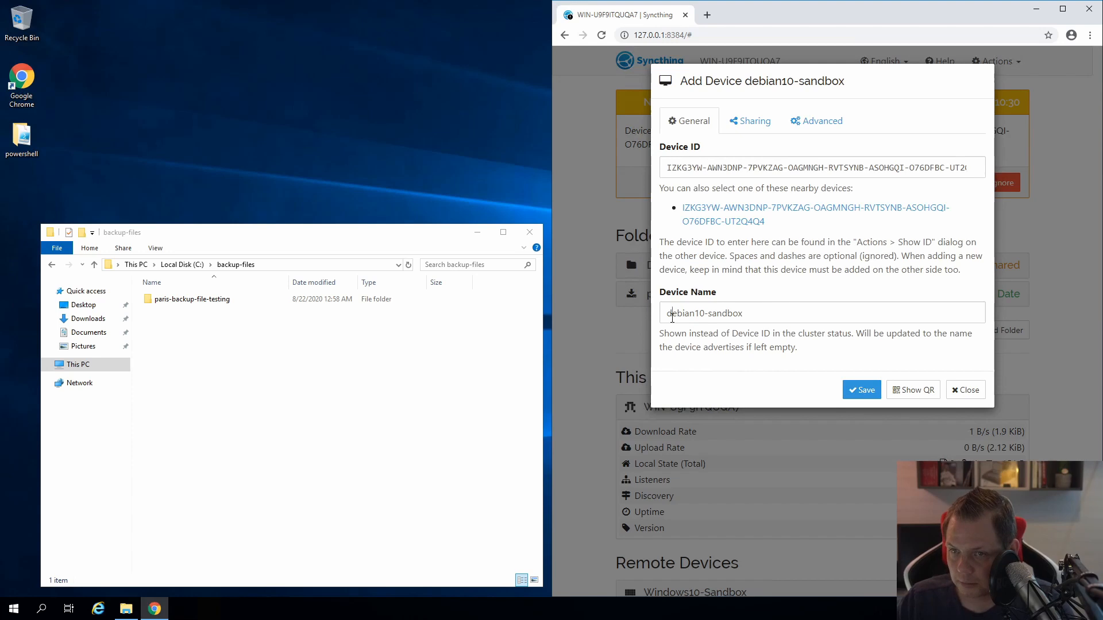
pyautogui.moveTo(672, 314); pyautogui.dragTo(665, 315)
pyautogui.write('D')
pyautogui.click(856, 393)
pyautogui.scroll(-3, 926, 413)
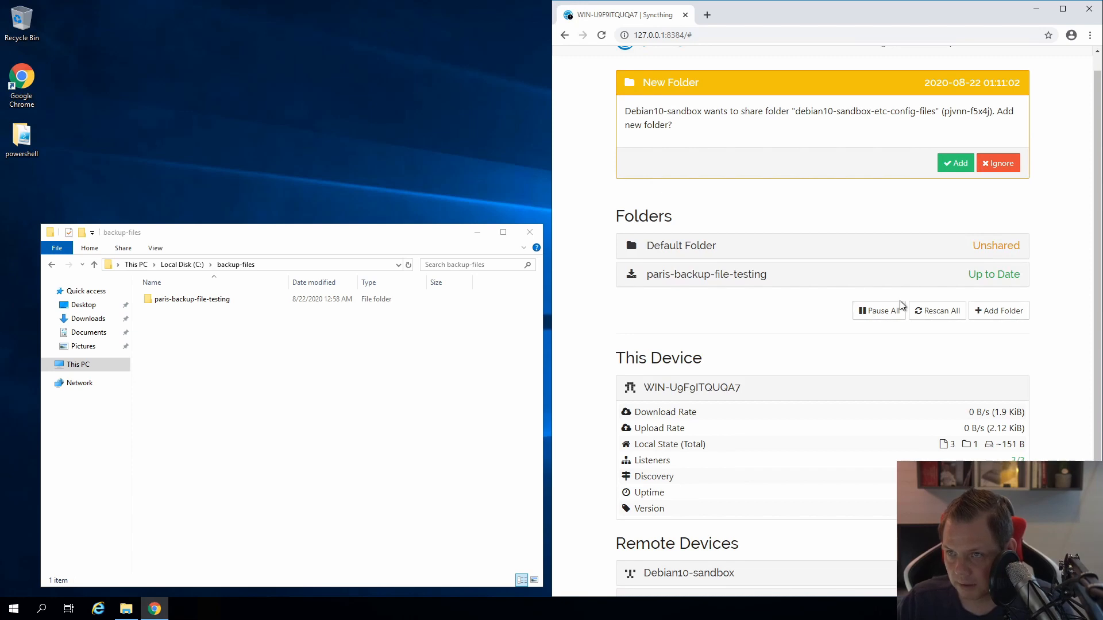
pyautogui.scroll(-2, 900, 304)
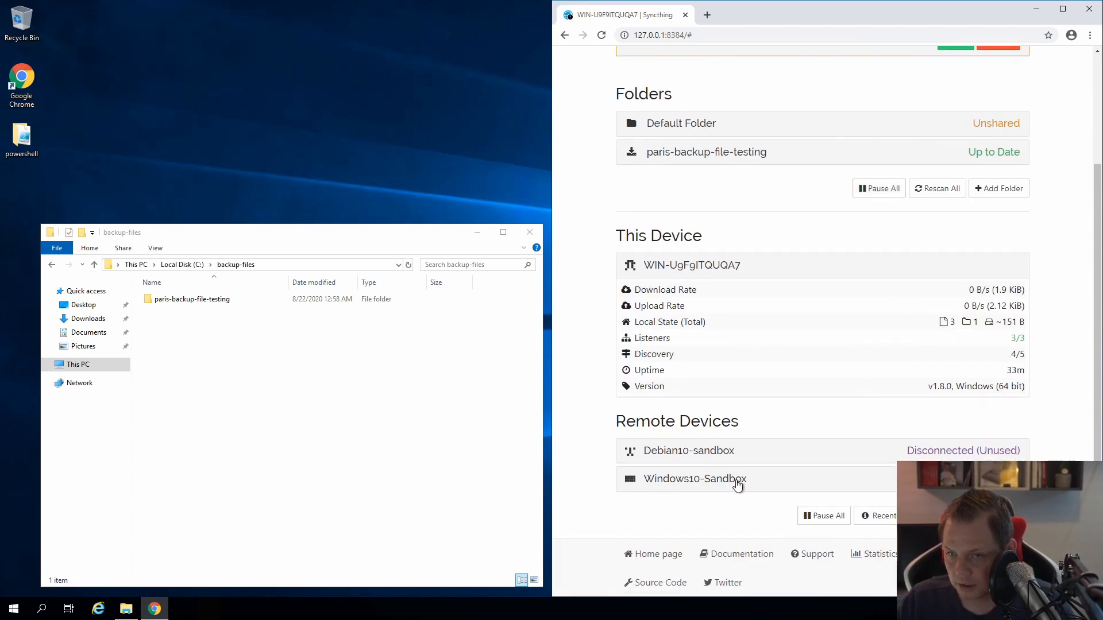
# Accept the shared debian10-sandbox-etc-config-files folder with the folder path C:\backup-files\debian10-sandbox-etc-config-files and save it.
pyautogui.scroll(3, 690, 493)
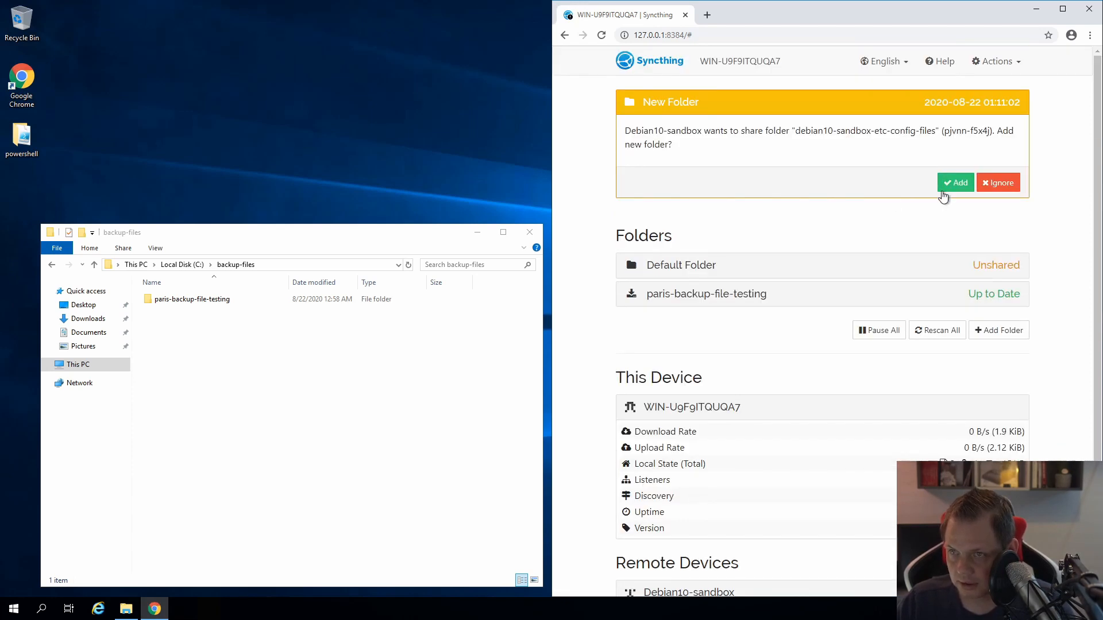
pyautogui.click(953, 182)
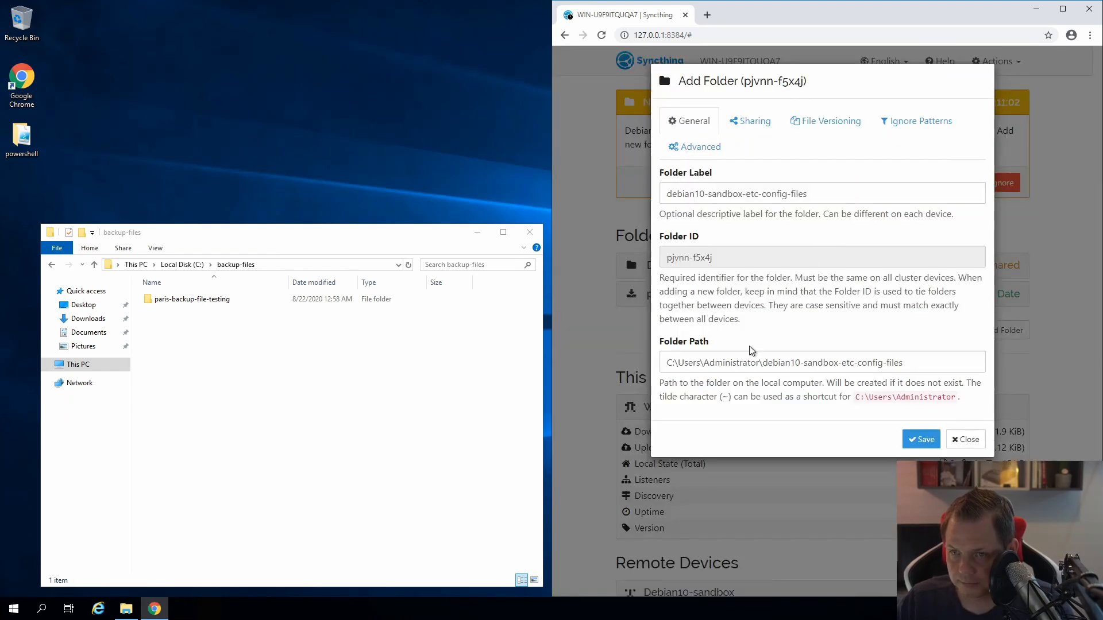
pyautogui.moveTo(760, 362); pyautogui.dragTo(664, 364)
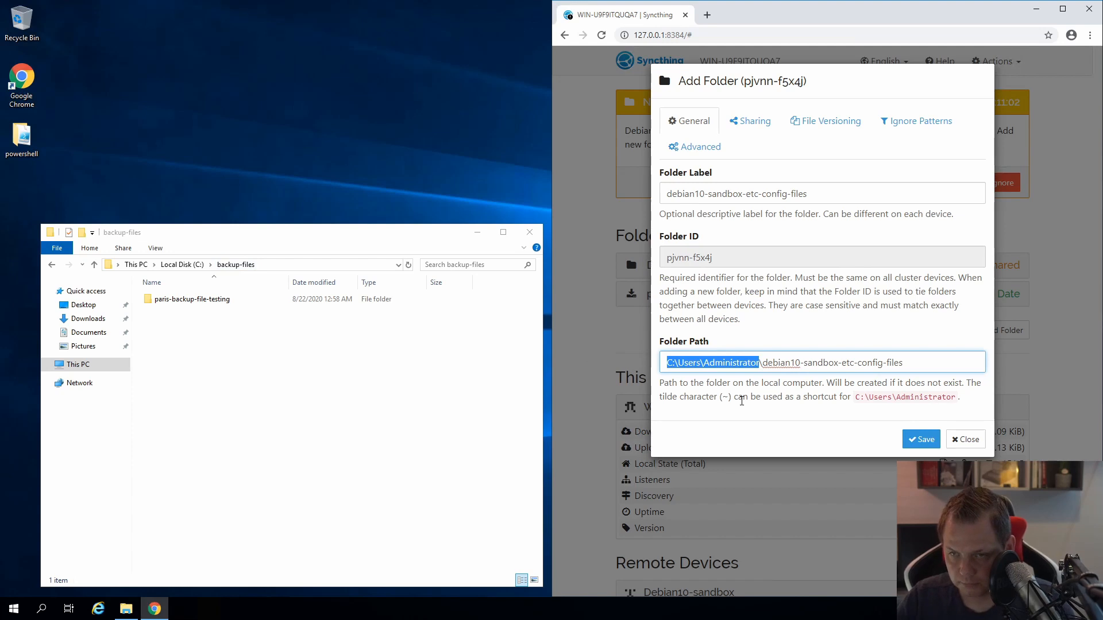
pyautogui.hotkey('shift', 'Right')
pyautogui.hotkey('shift', 'Right')
pyautogui.write('\\backup-files')
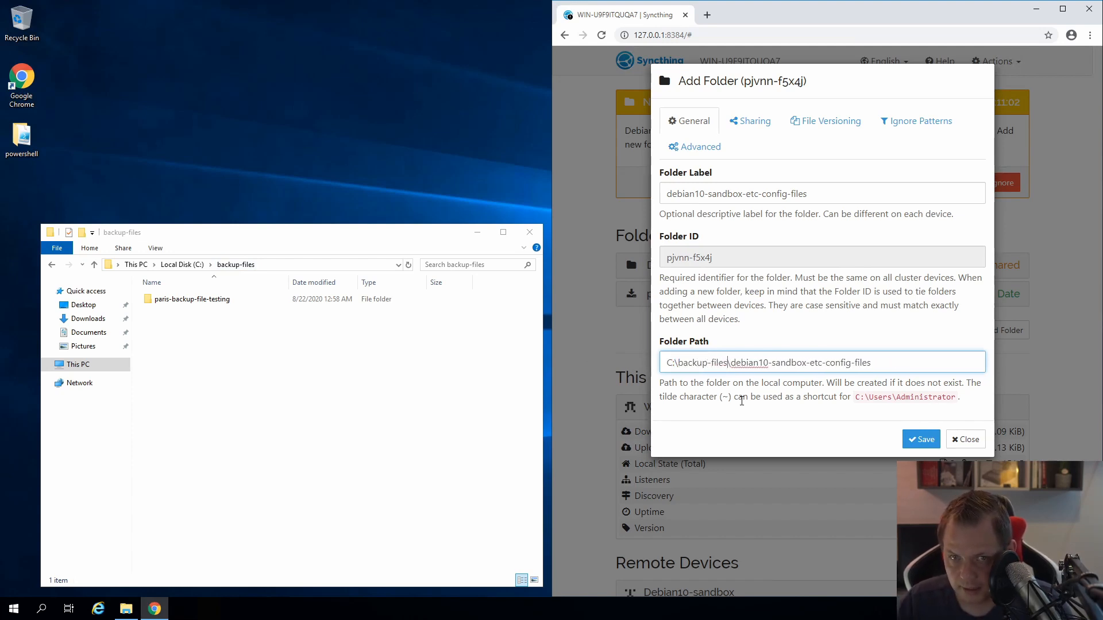
pyautogui.click(919, 440)
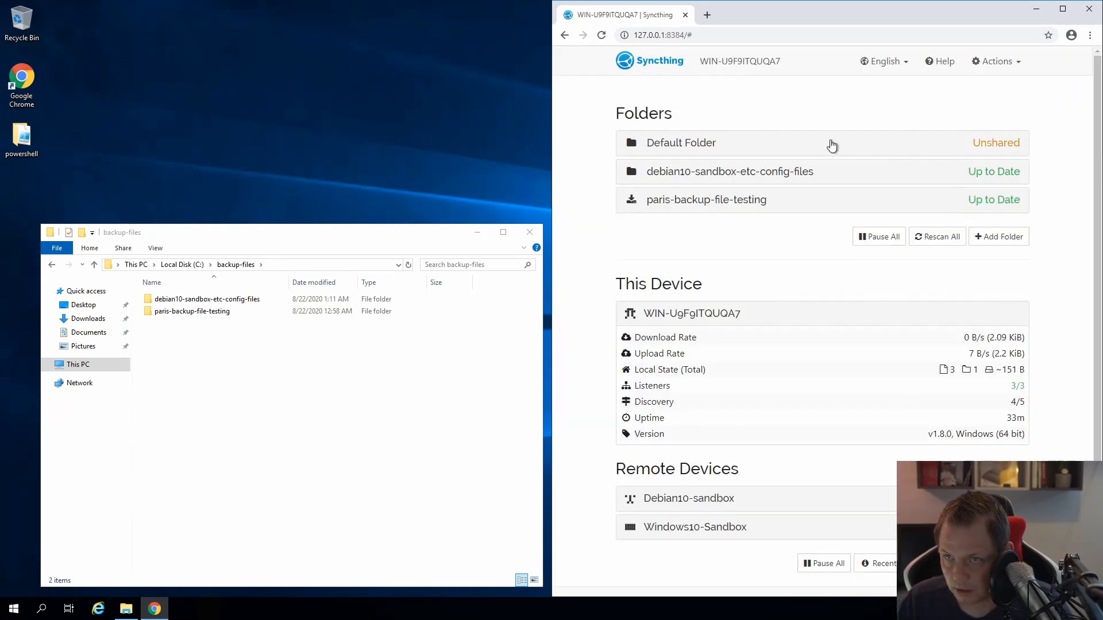
# Inspect the debian10-sandbox-etc-config-files folder's details and files on the Windows server, and dismiss the .stignore notice in debian10-sandbox's Syncthing.
pyautogui.click(874, 171)
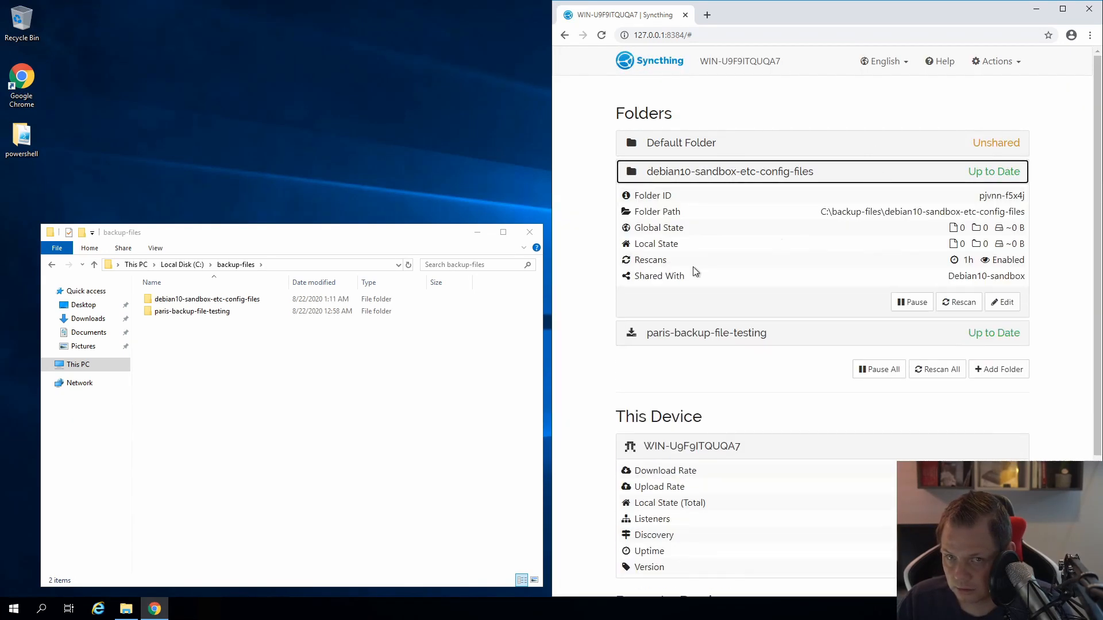
pyautogui.doubleClick(241, 299)
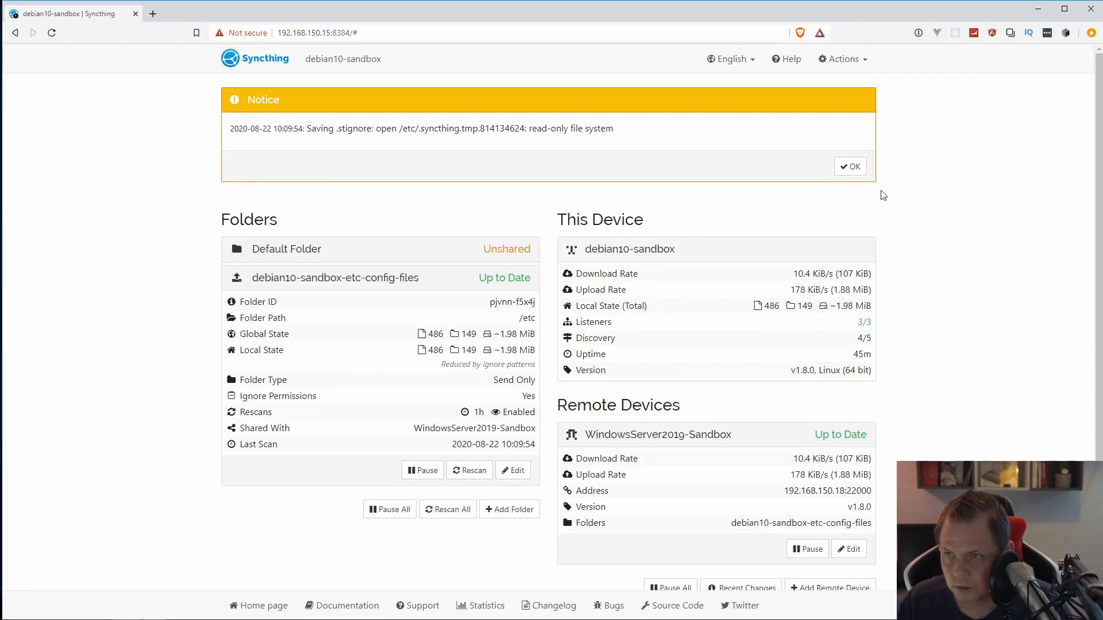
pyautogui.click(850, 167)
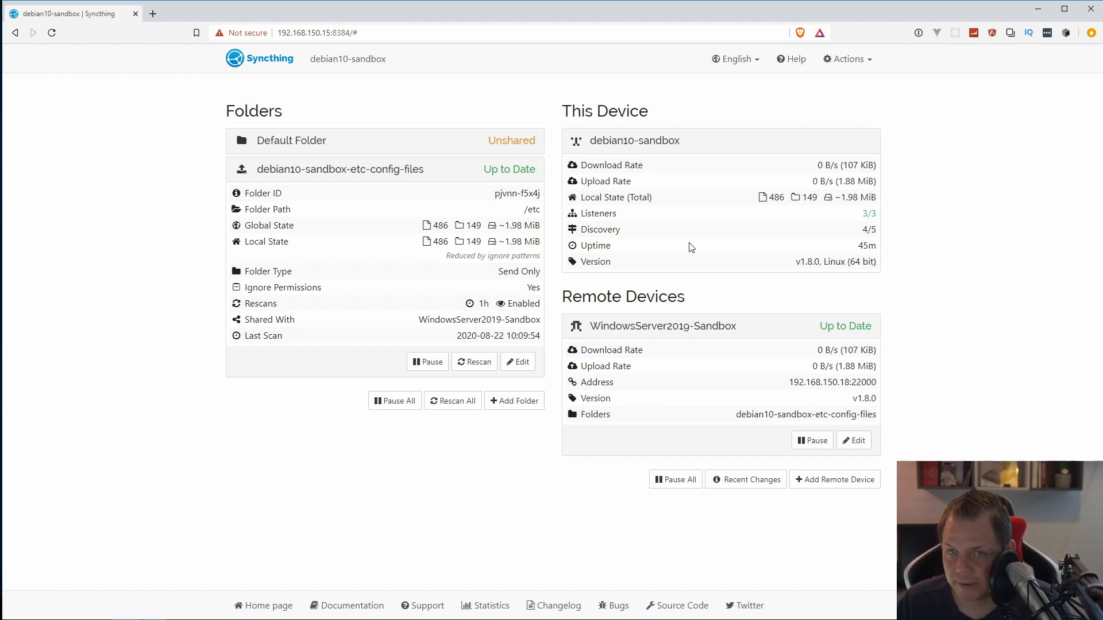
pyautogui.moveTo(529, 226)
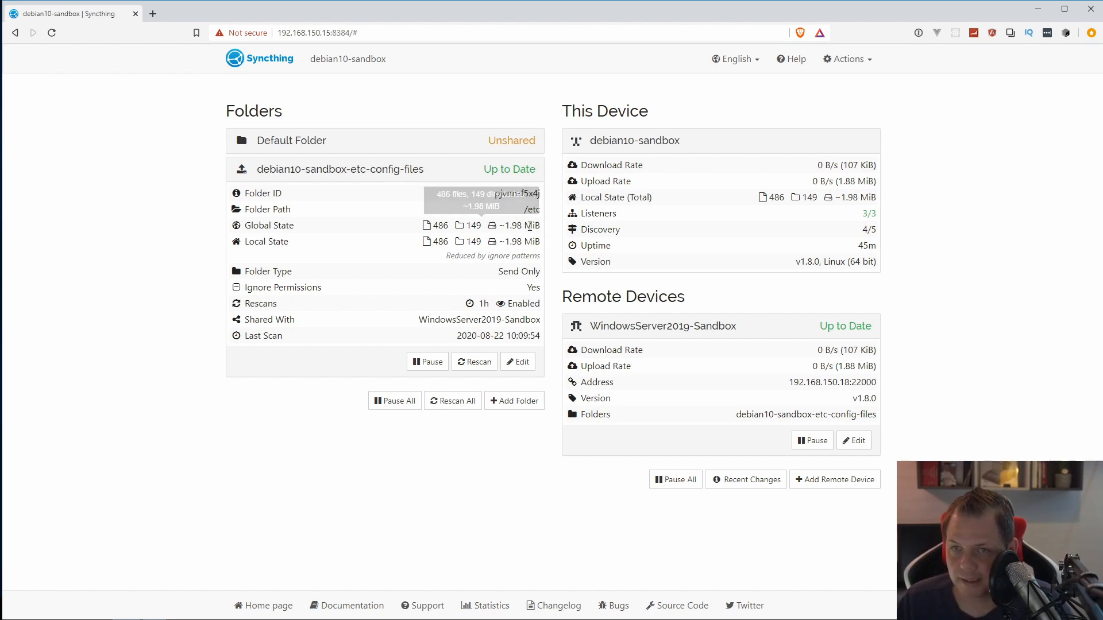